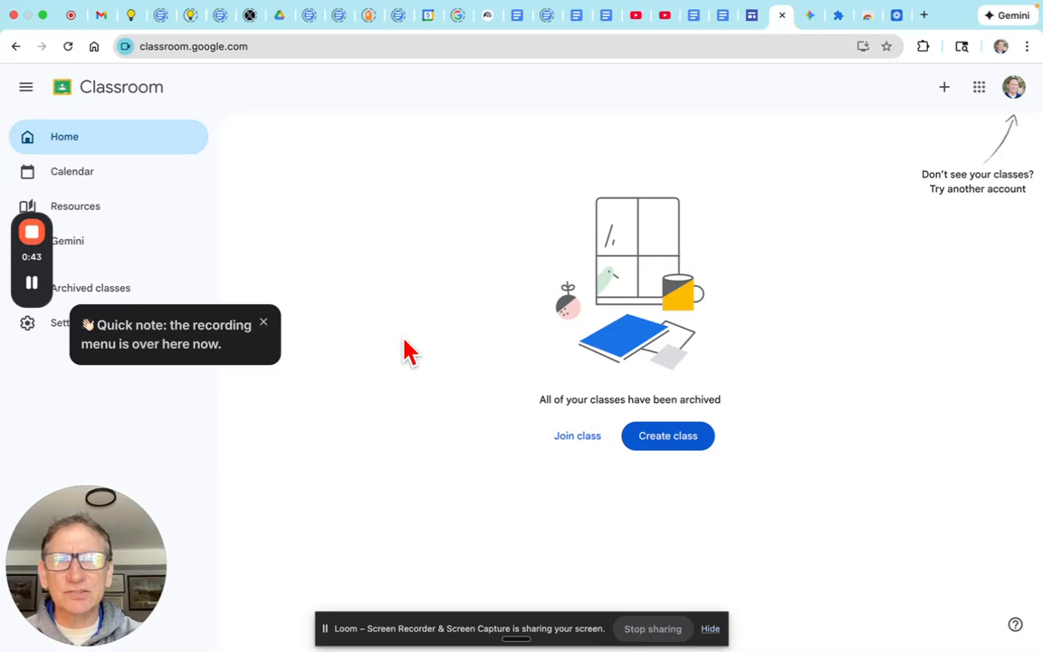
- Open the Create an audio lesson tool among Classroom's Gemini resources for educators
click(69, 256)
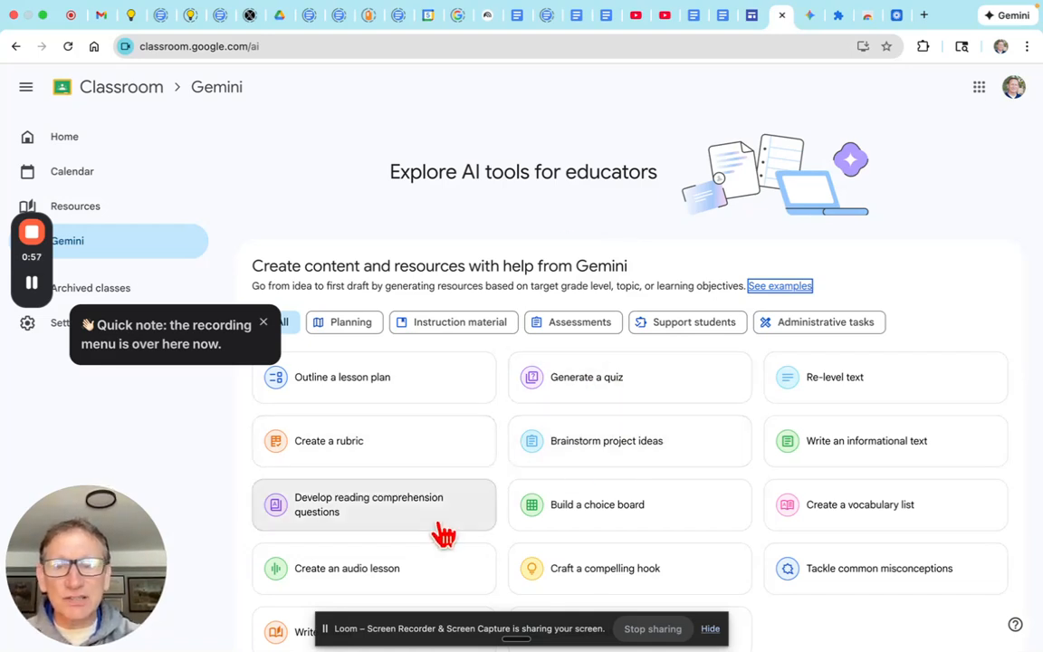
click(373, 576)
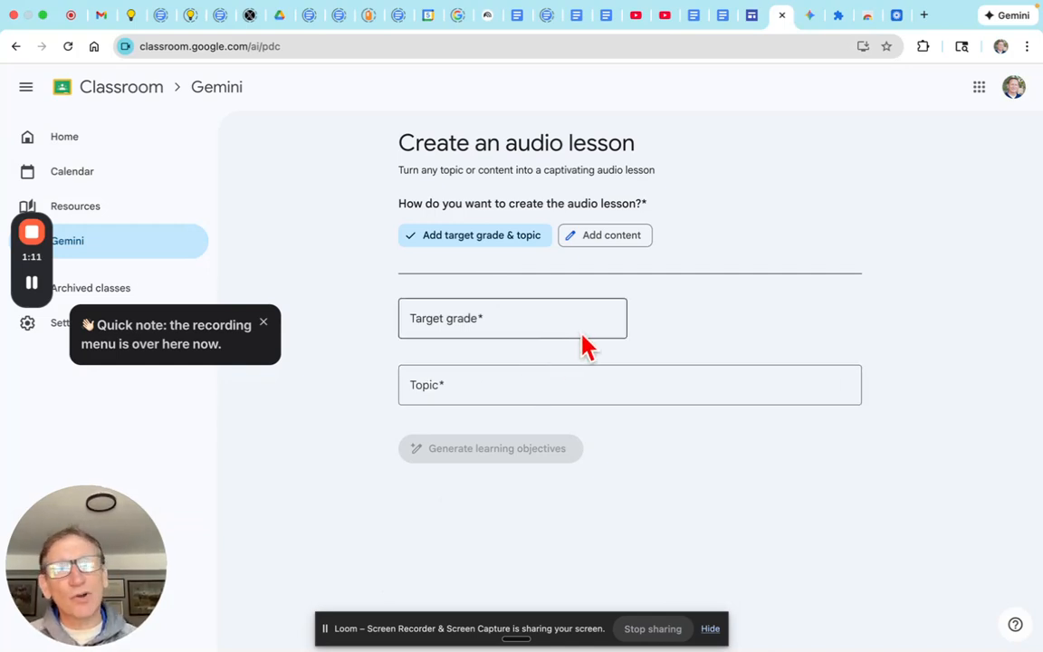
- Fill in the audio lesson form with target grade 3 and the topic Solar System
click(540, 314)
text(3)
click(459, 398)
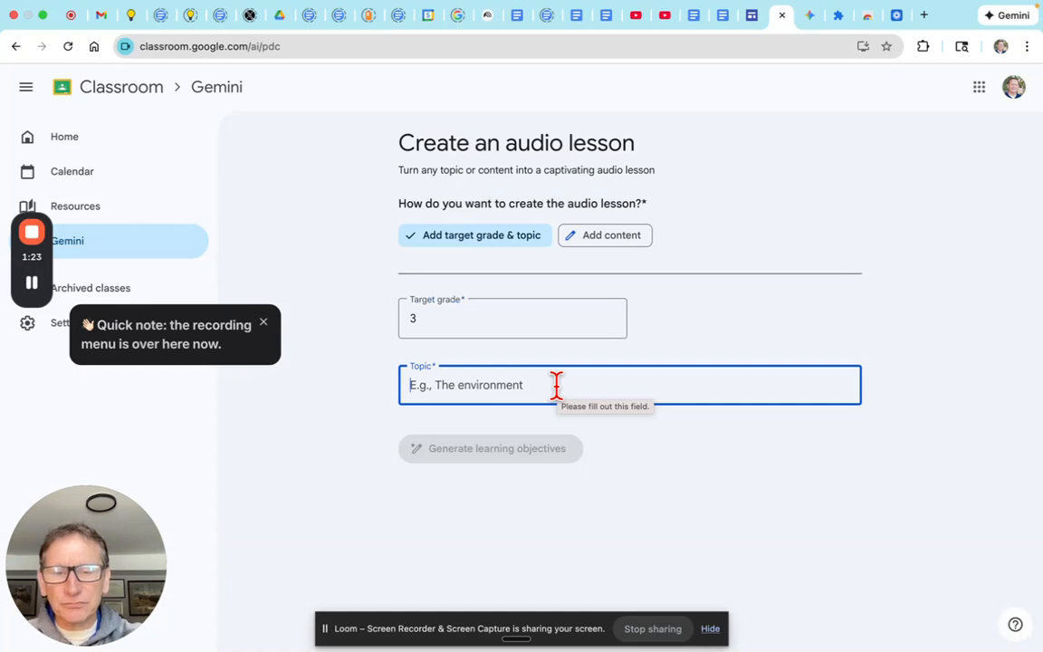
text(Sola)
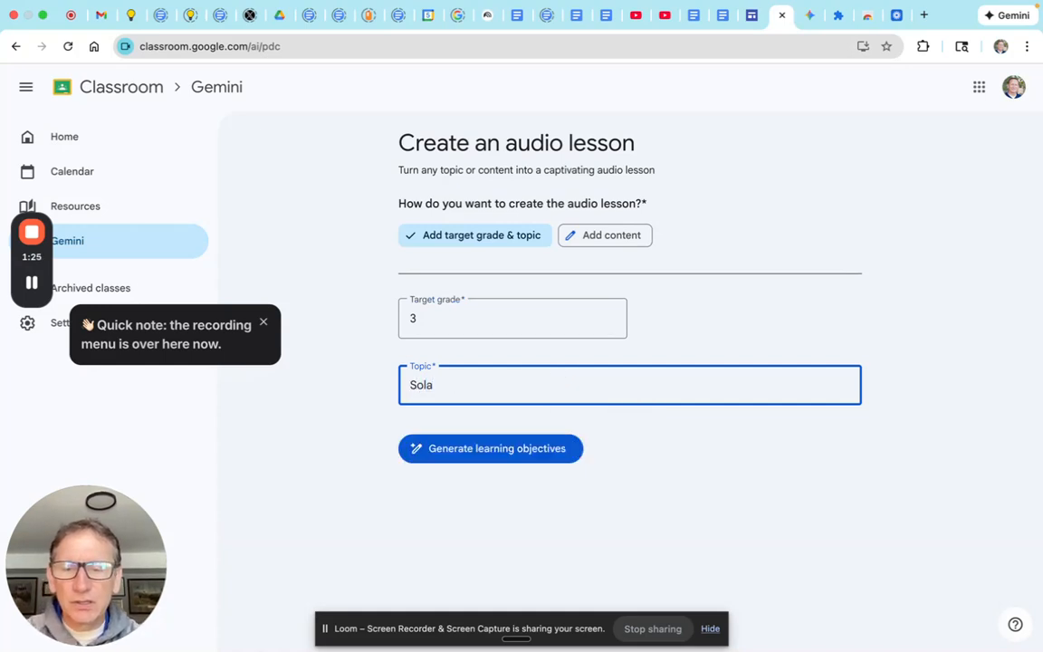
text(r S)
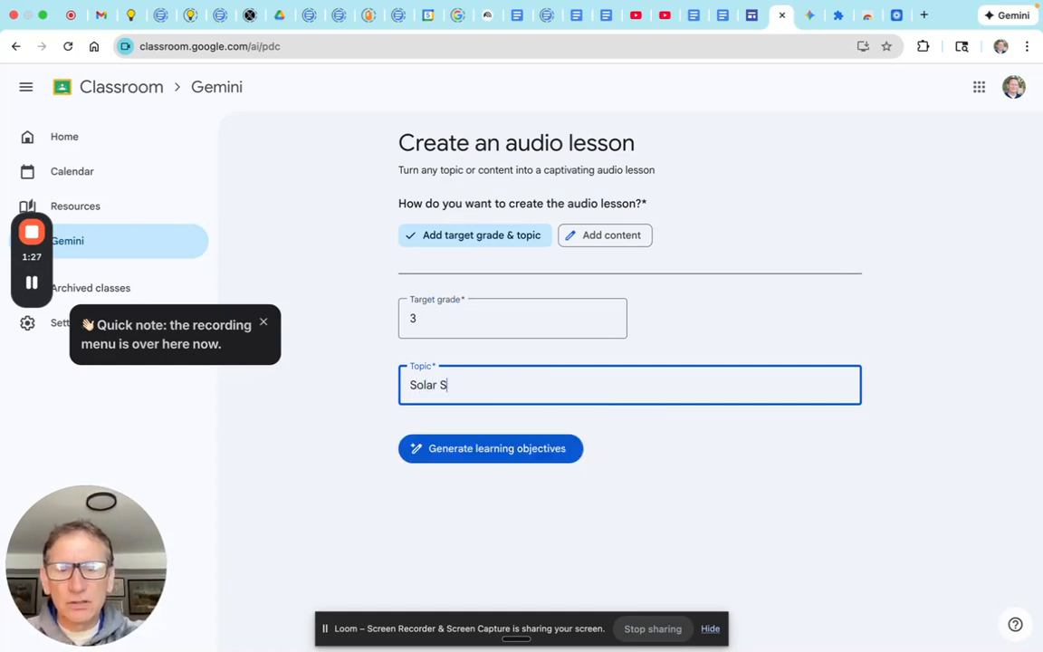
text(ystem)
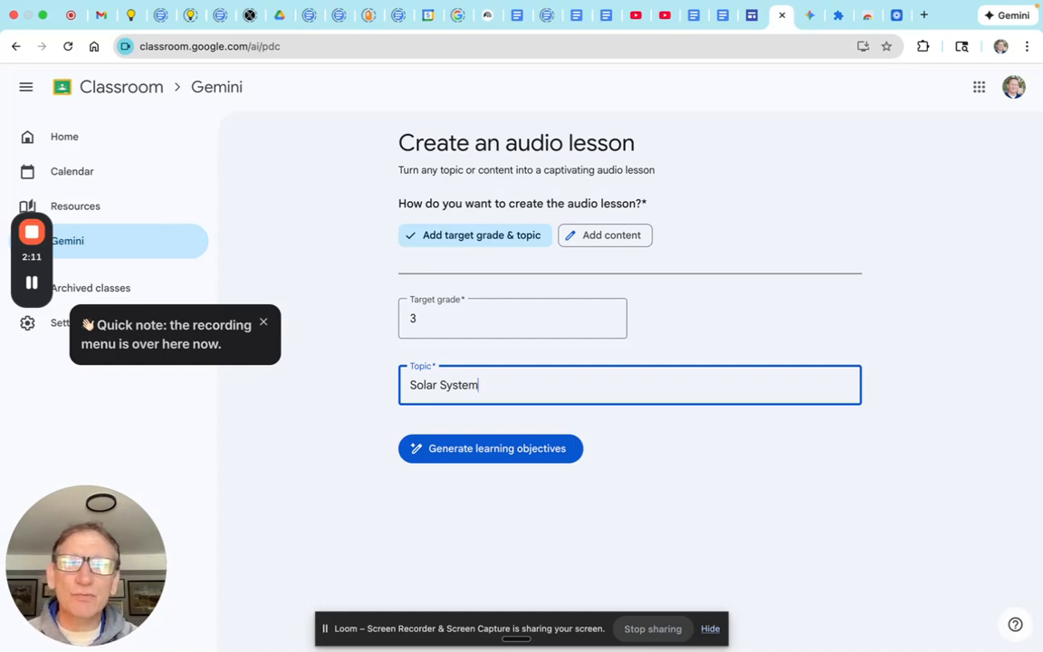
- Switch to the Gemini chat "Crafting Solar System Audio Prompt" and review the initial request, the clarifying questions and the replies
click(810, 15)
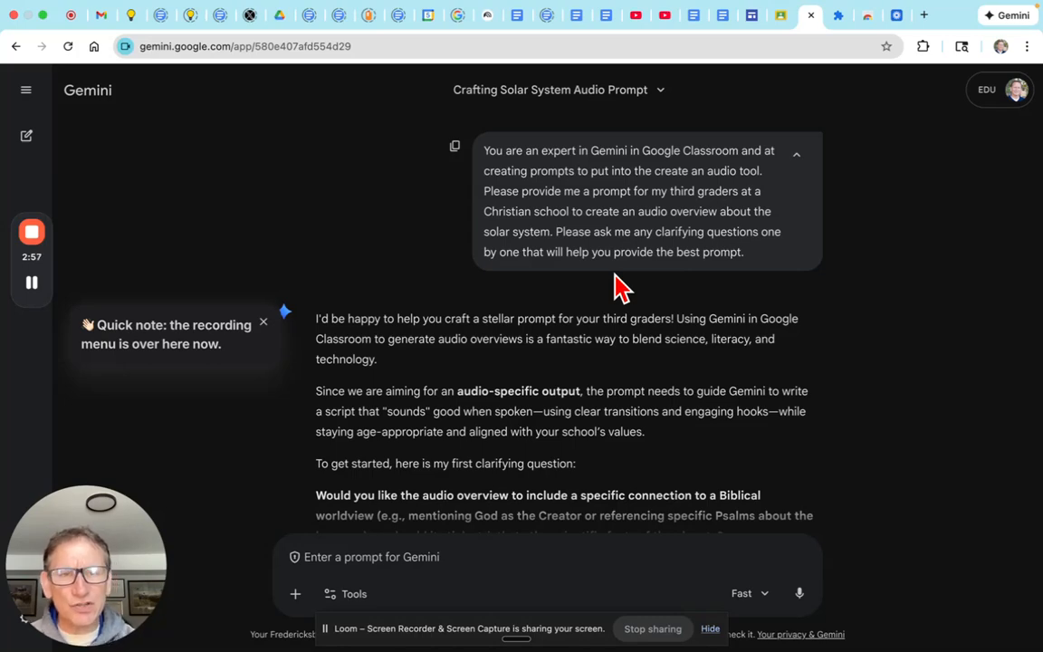
scroll(559, 371, down, 1)
scroll(559, 371, down, 3)
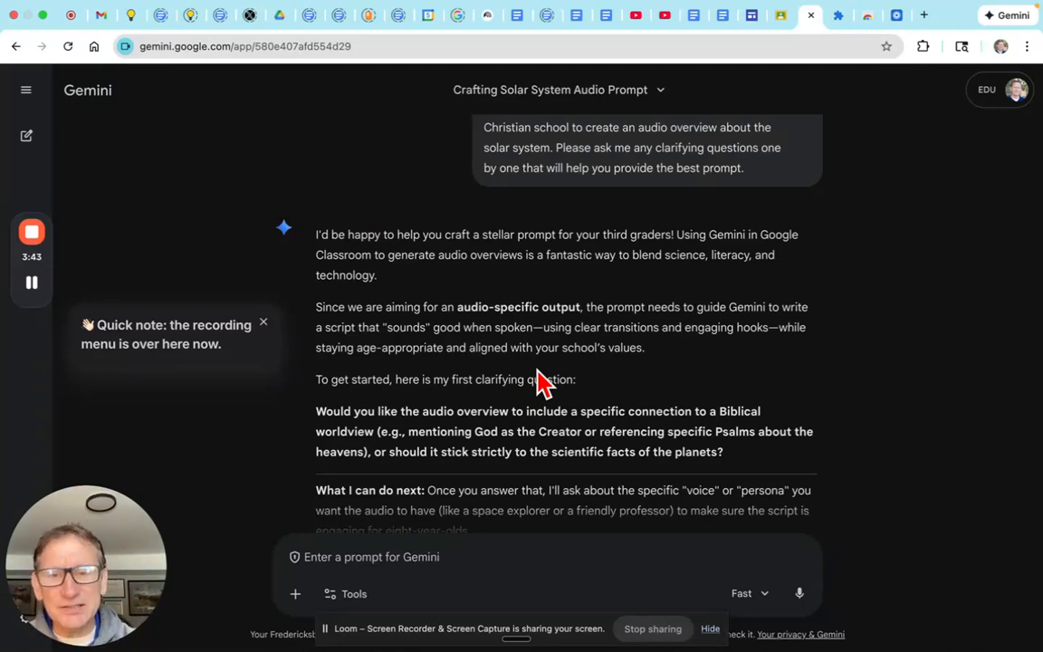
scroll(537, 378, down, 3)
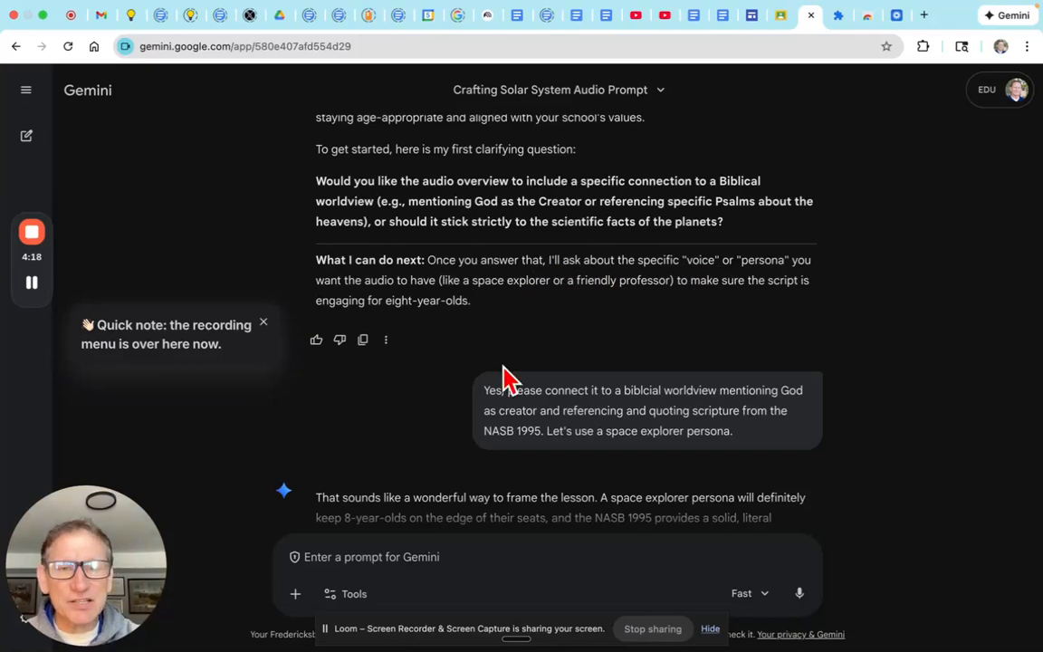
scroll(532, 410, down, 2)
scroll(532, 410, down, 4)
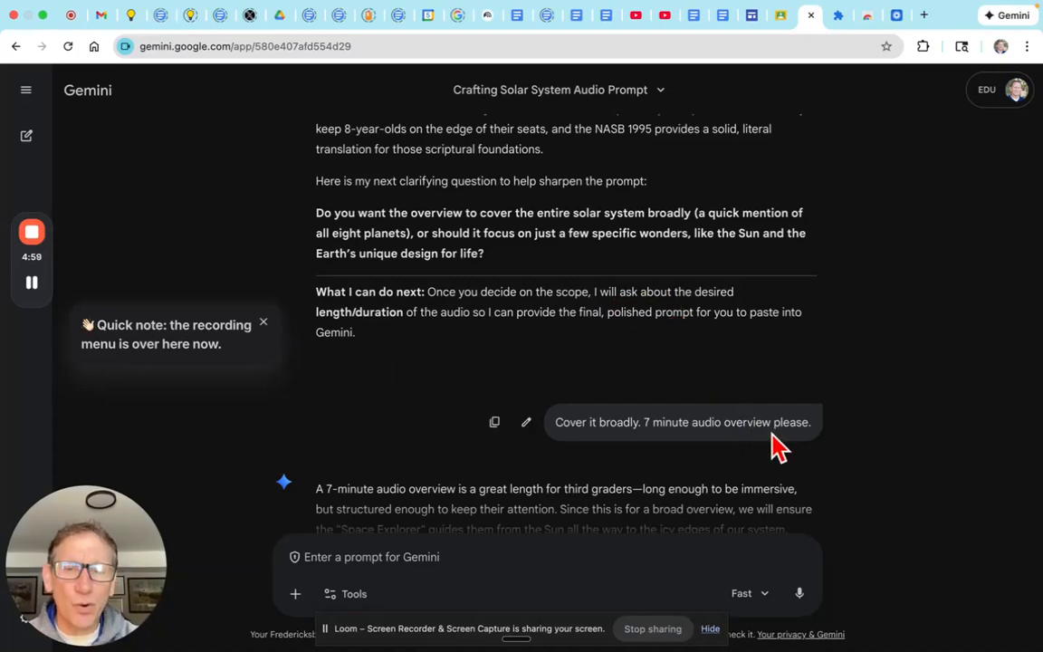
- Read through the finished Gemini prompt's role, task, content requirements, and tone and style instructions
scroll(721, 418, down, 5)
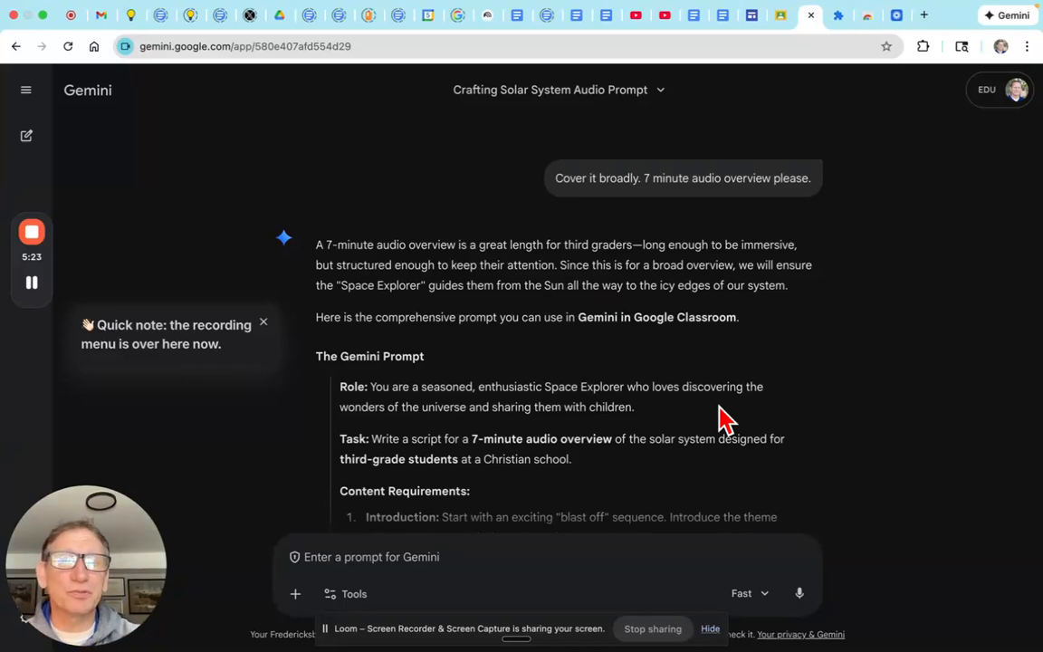
scroll(724, 418, down, 3)
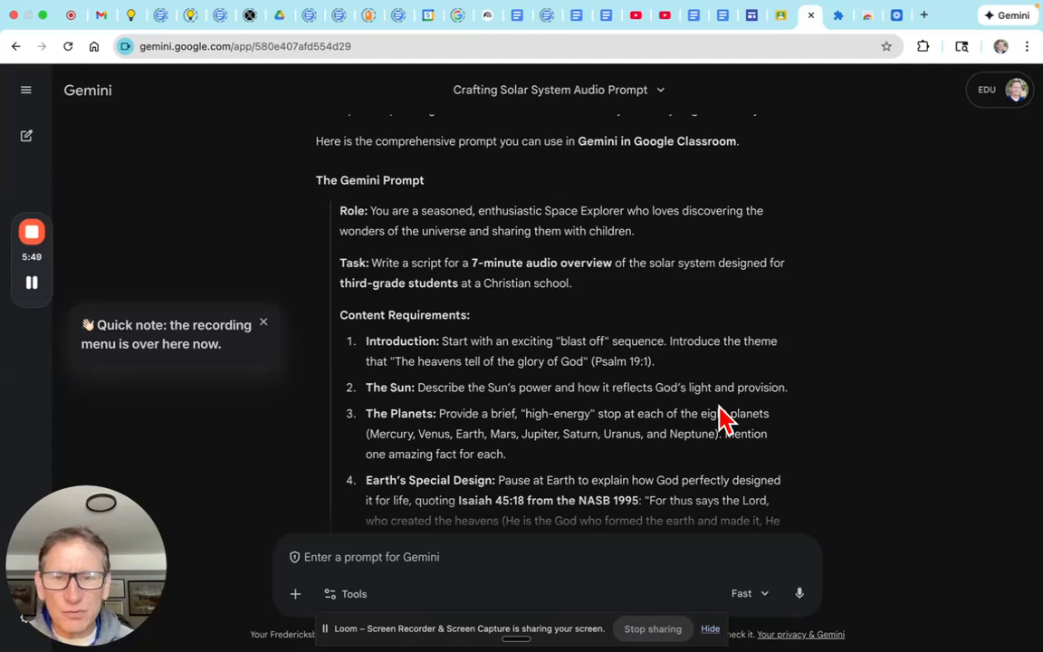
scroll(721, 419, down, 2)
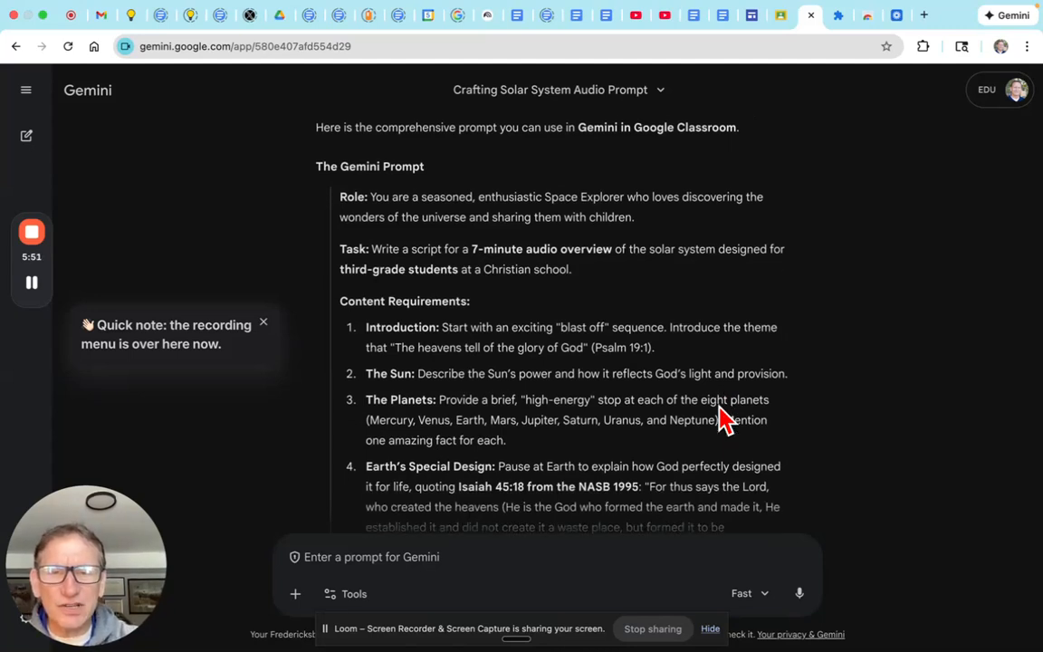
scroll(722, 419, down, 1)
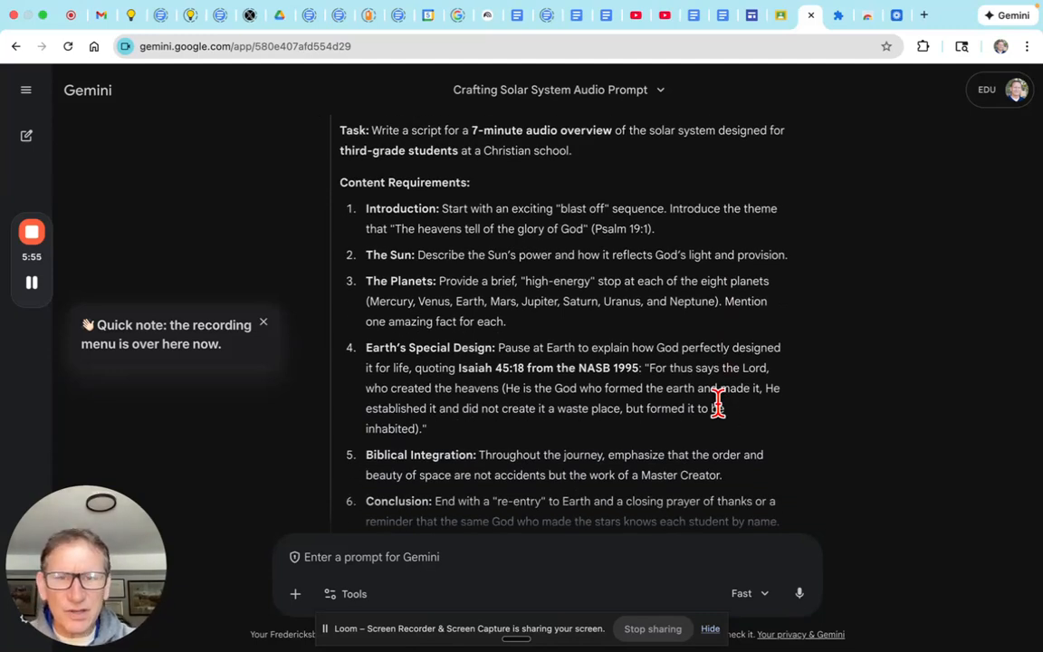
scroll(717, 407, down, 2)
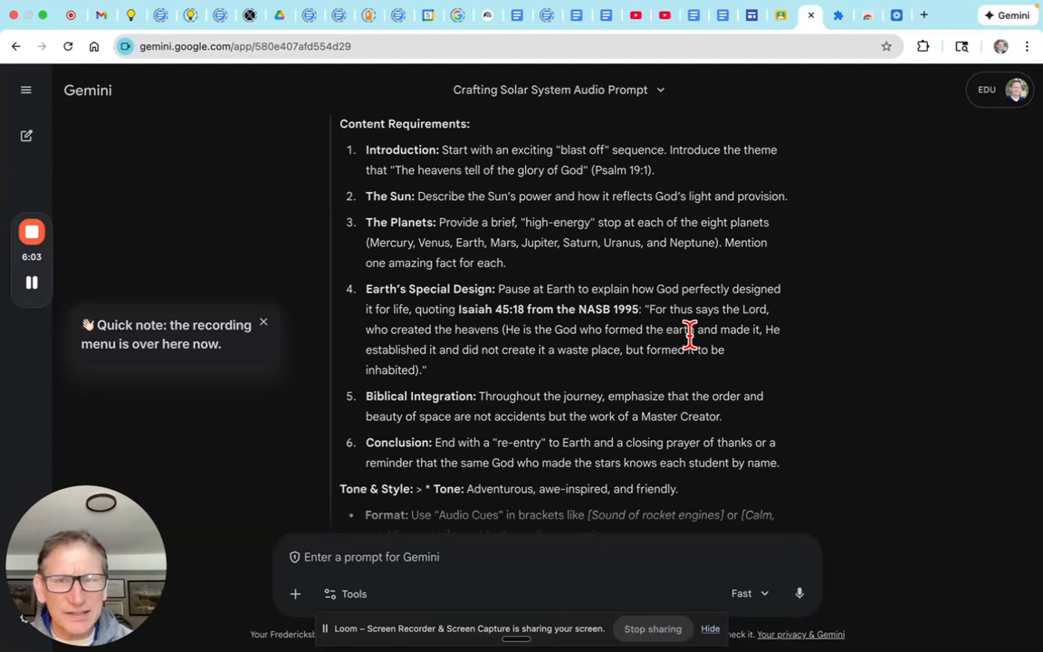
scroll(690, 336, down, 2)
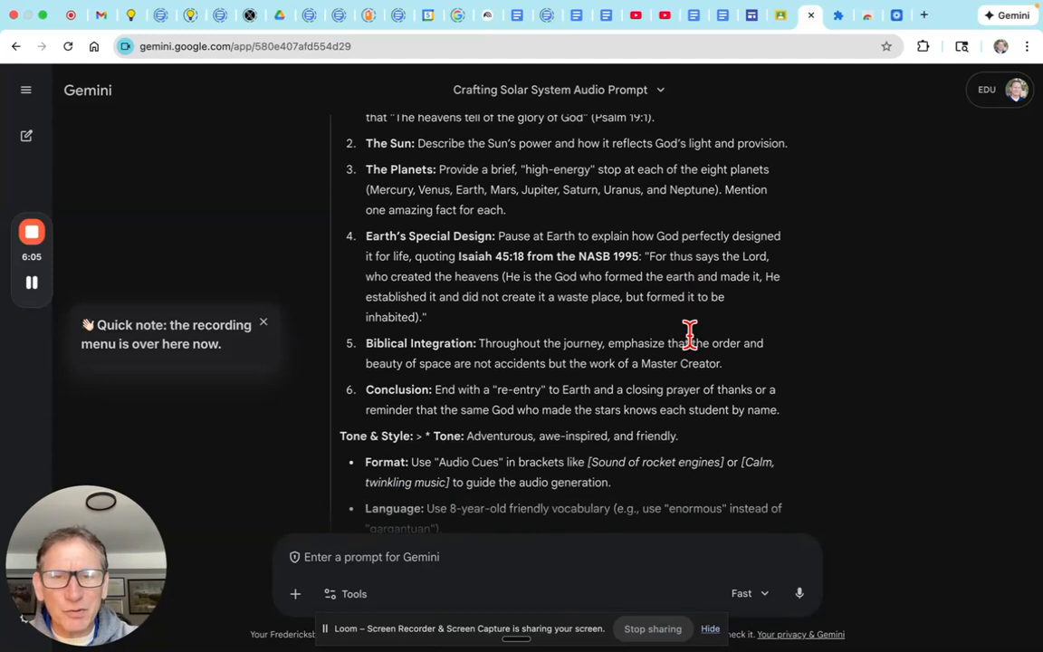
scroll(692, 348, down, 4)
scroll(692, 349, up, 2)
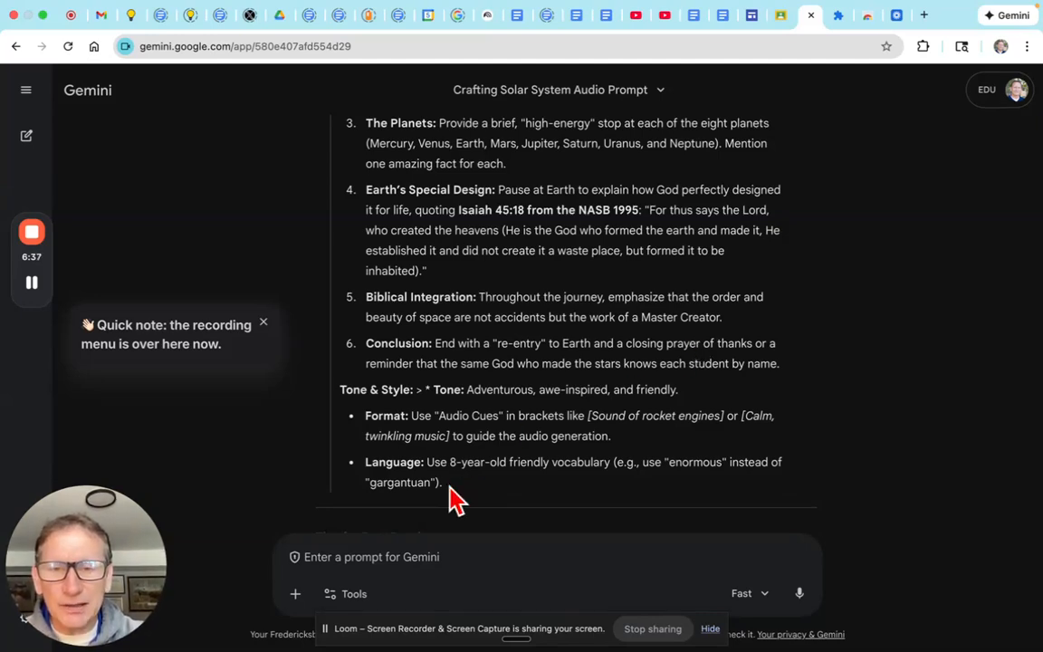
- Copy the complete Gemini prompt from the Role line through the Language bullet
scroll(466, 458, down, 3)
scroll(469, 466, up, 2)
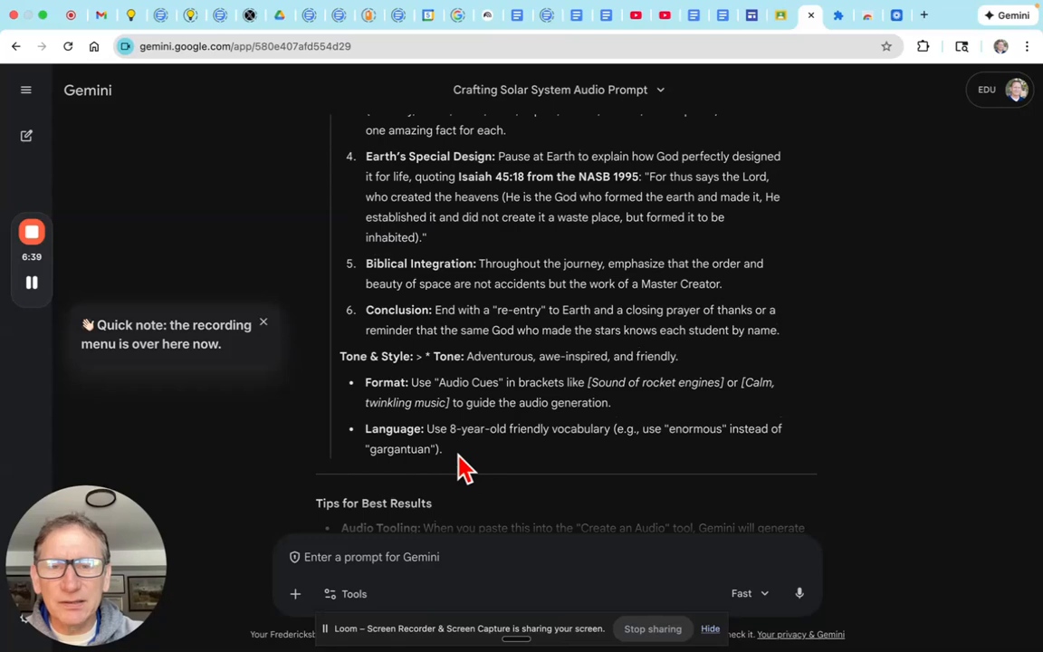
drag(461, 465, 338, 321)
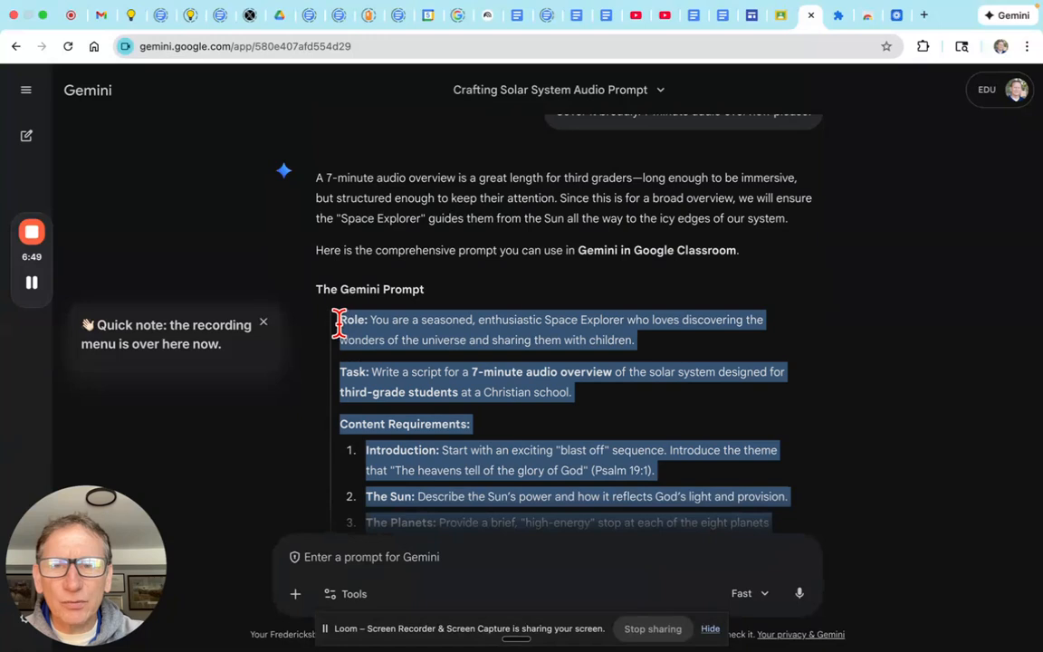
right_click(412, 346)
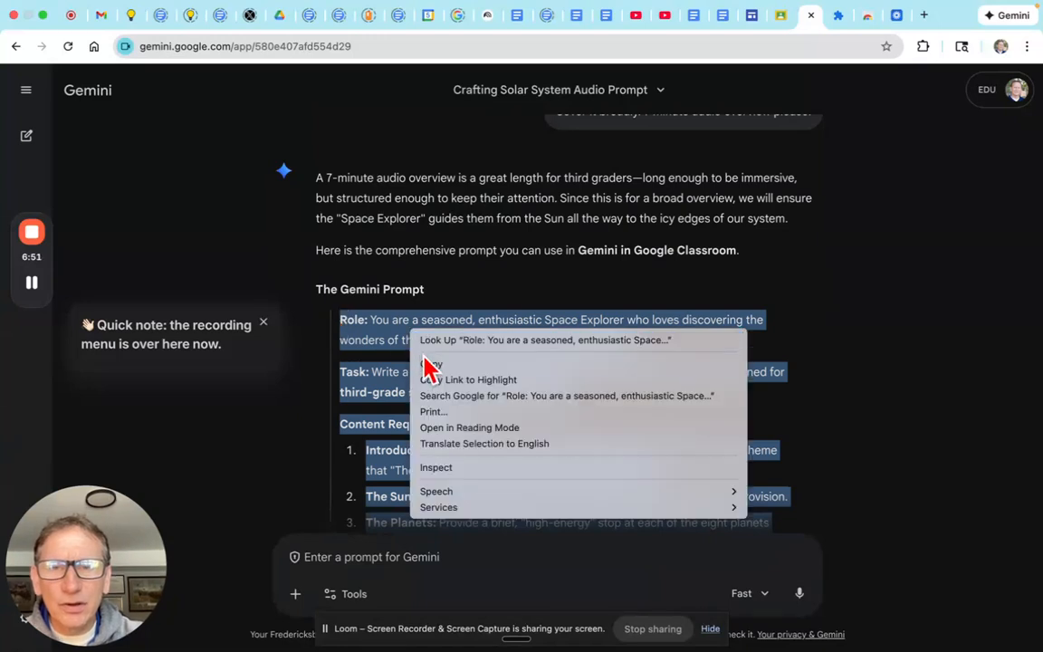
click(429, 364)
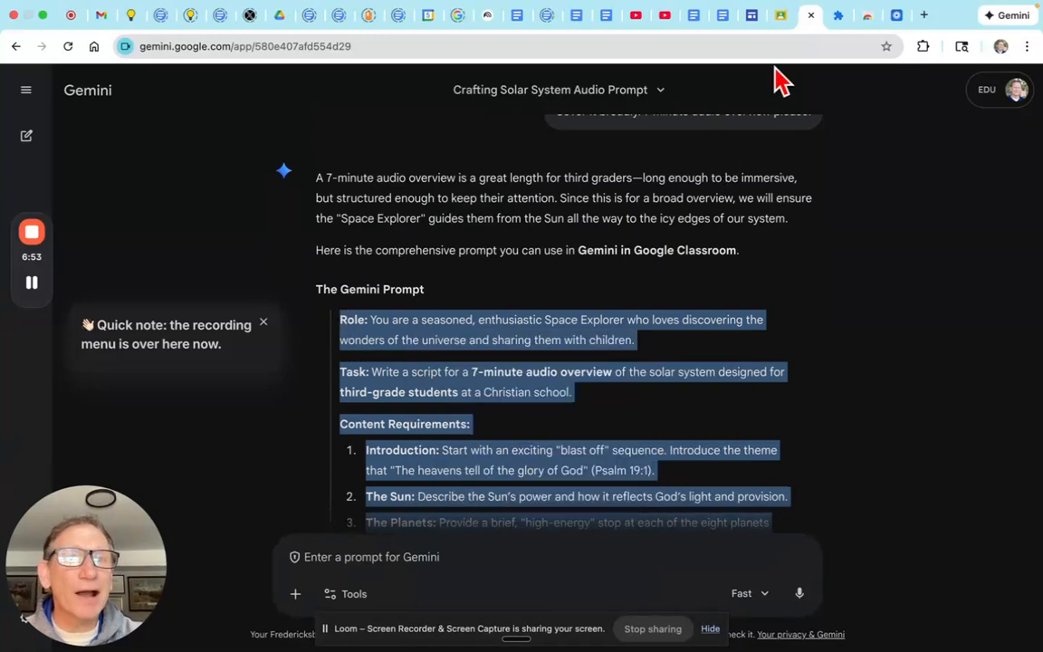
- Switch back to Google Classroom, base the audio lesson on added content, and paste the copied prompt as its text
click(782, 21)
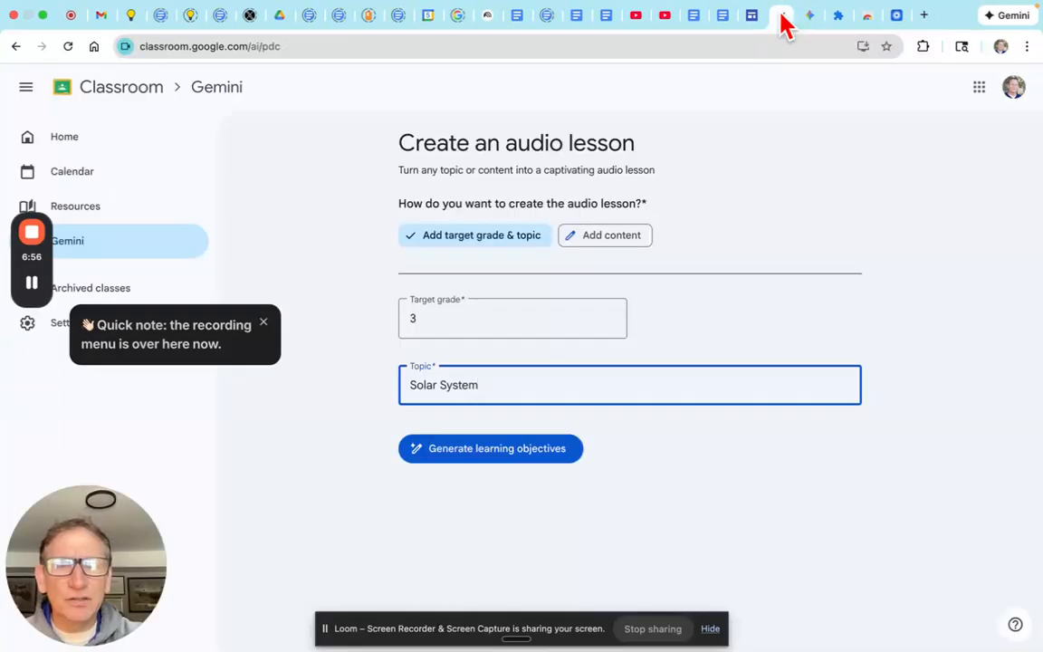
click(627, 237)
click(480, 337)
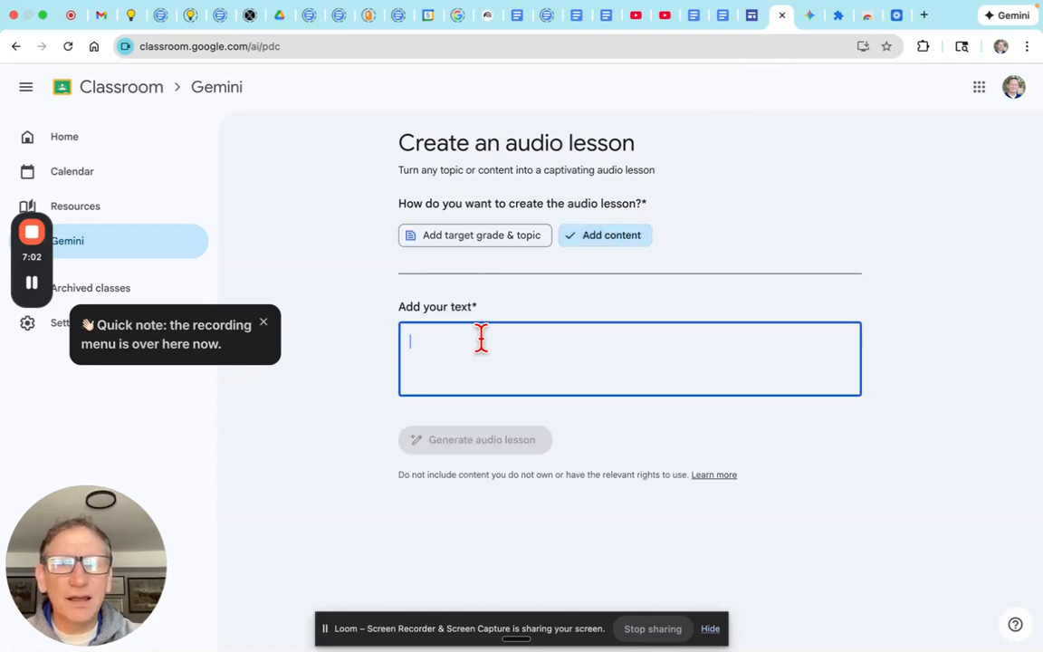
key(super+v)
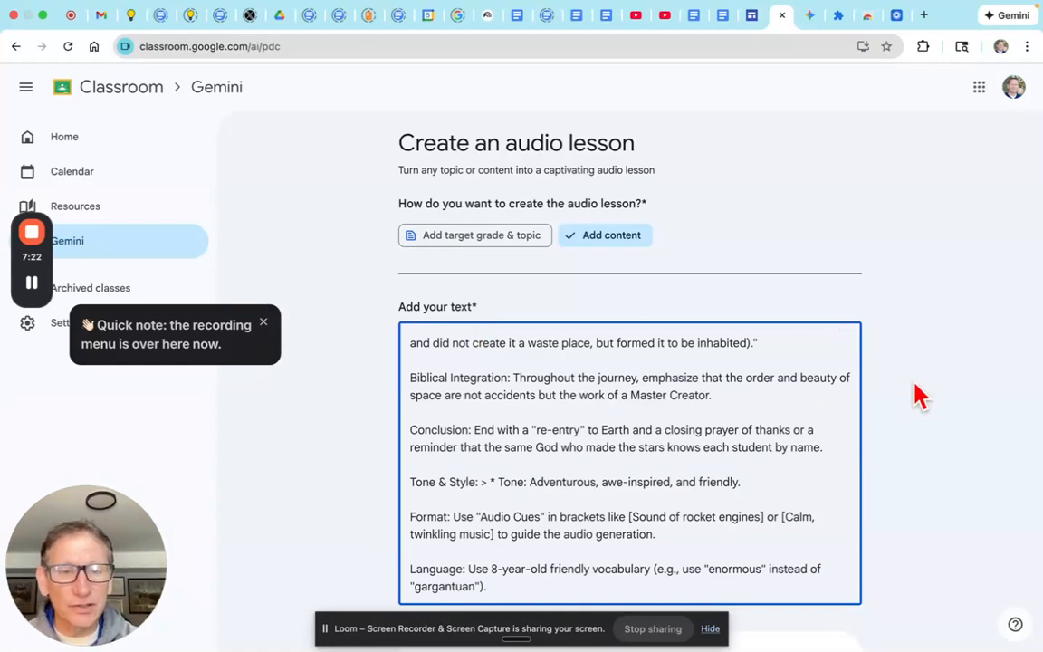
- Choose the blonde-haired woman as the teacher avatar in the audio lesson's personalization options
scroll(916, 394, down, 2)
scroll(916, 394, down, 2)
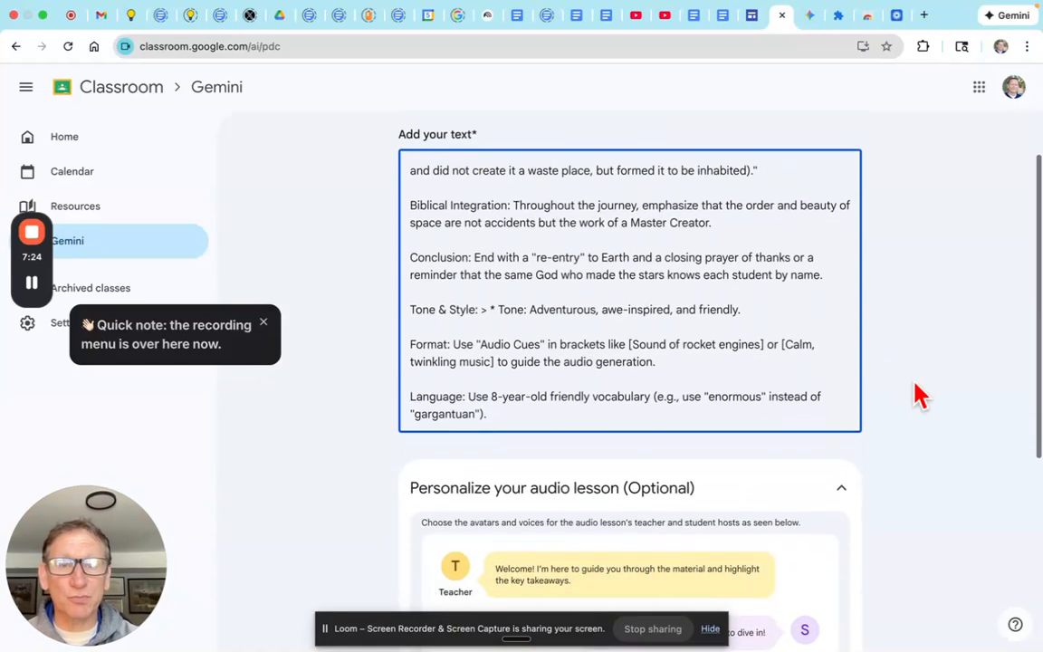
scroll(916, 394, up, 3)
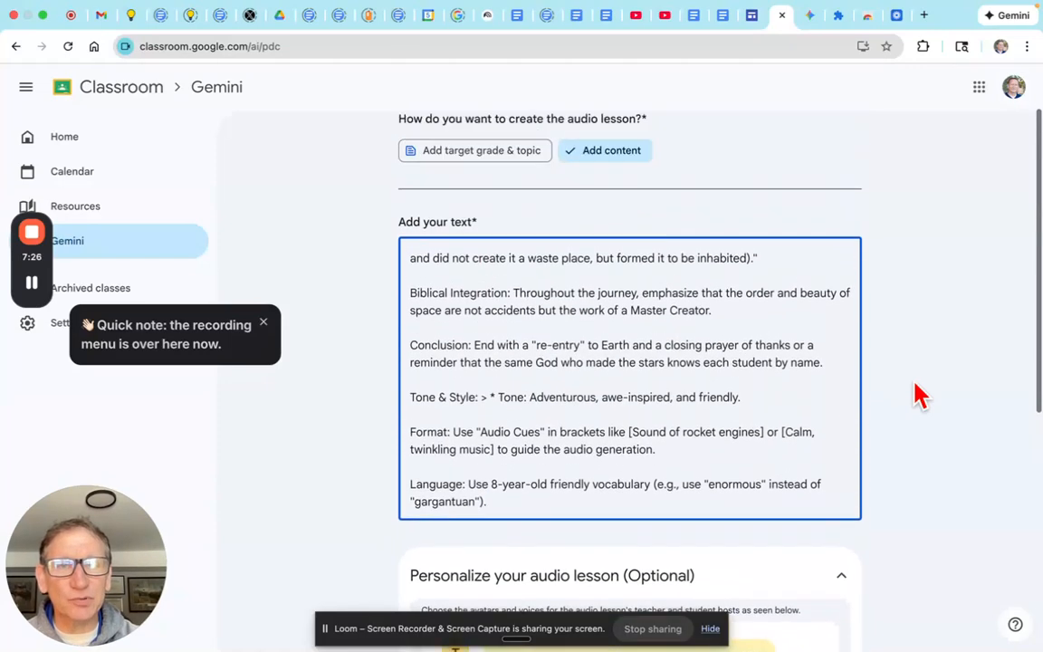
scroll(914, 395, down, 1)
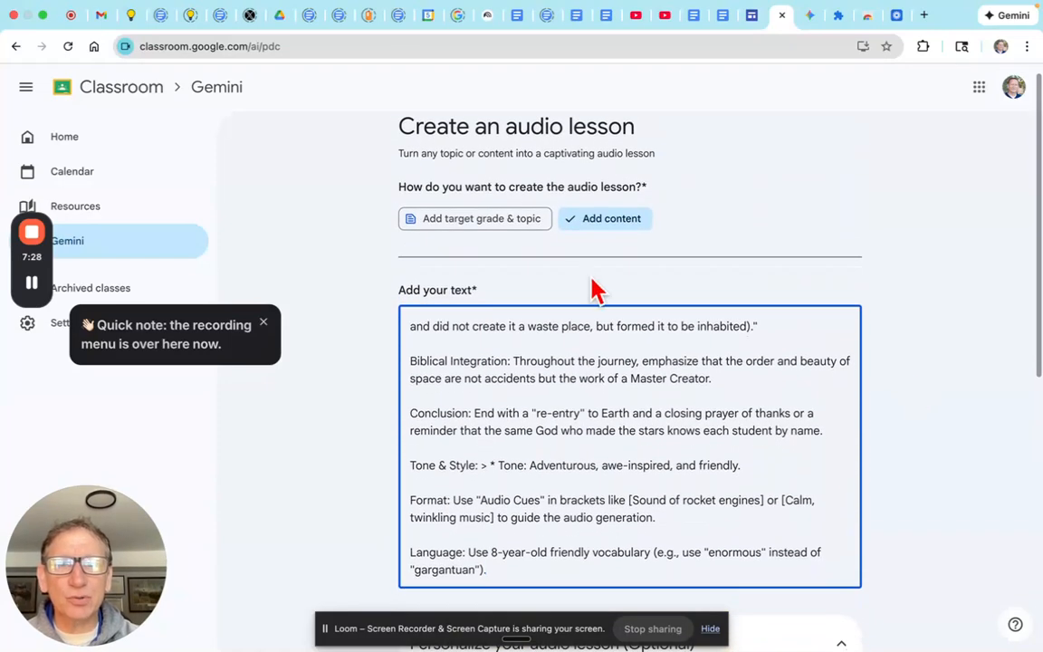
scroll(760, 258, down, 1)
scroll(758, 244, down, 3)
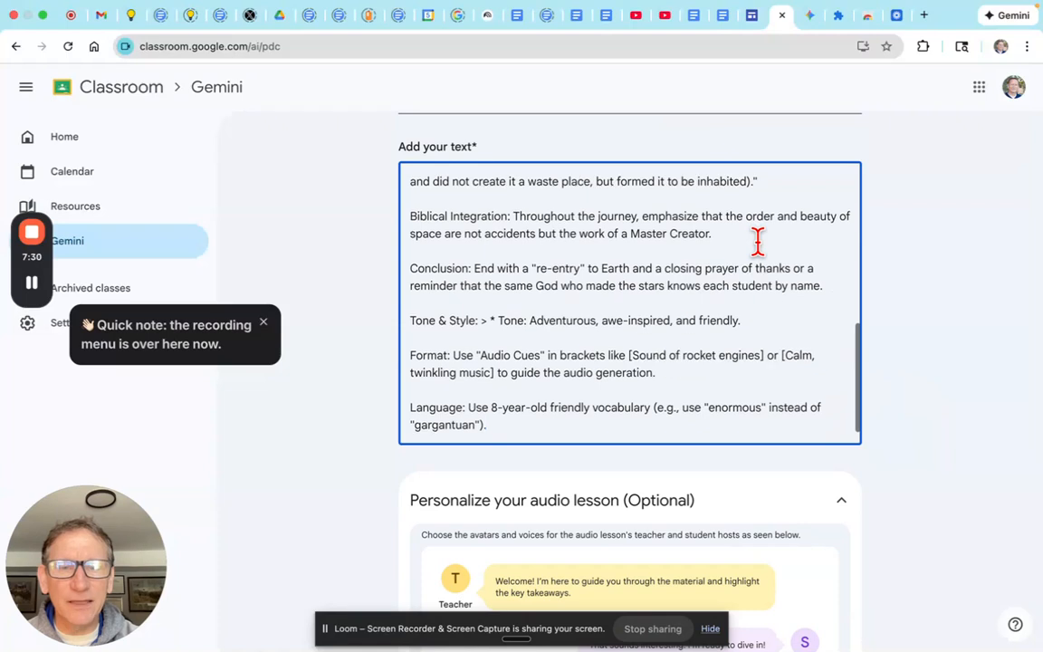
scroll(947, 408, down, 1)
scroll(947, 419, down, 5)
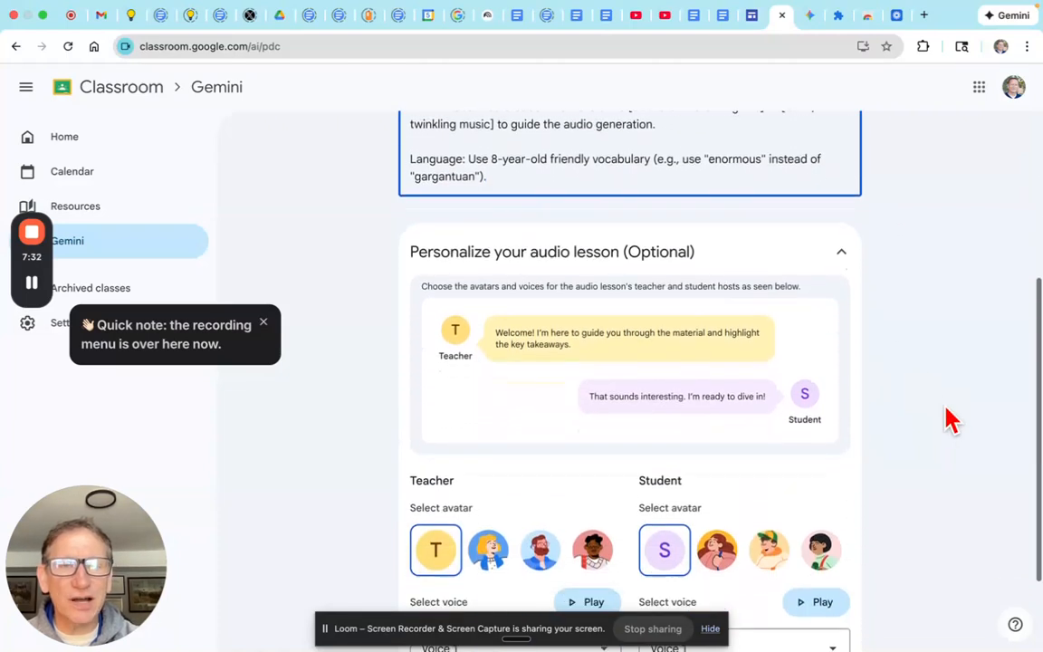
scroll(950, 418, down, 1)
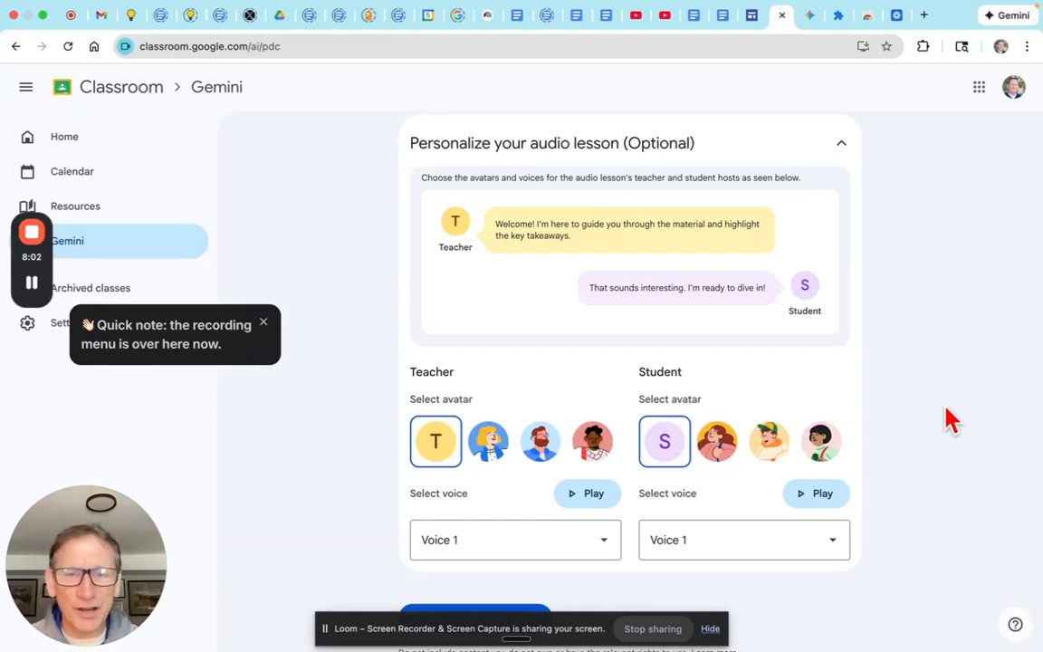
click(489, 443)
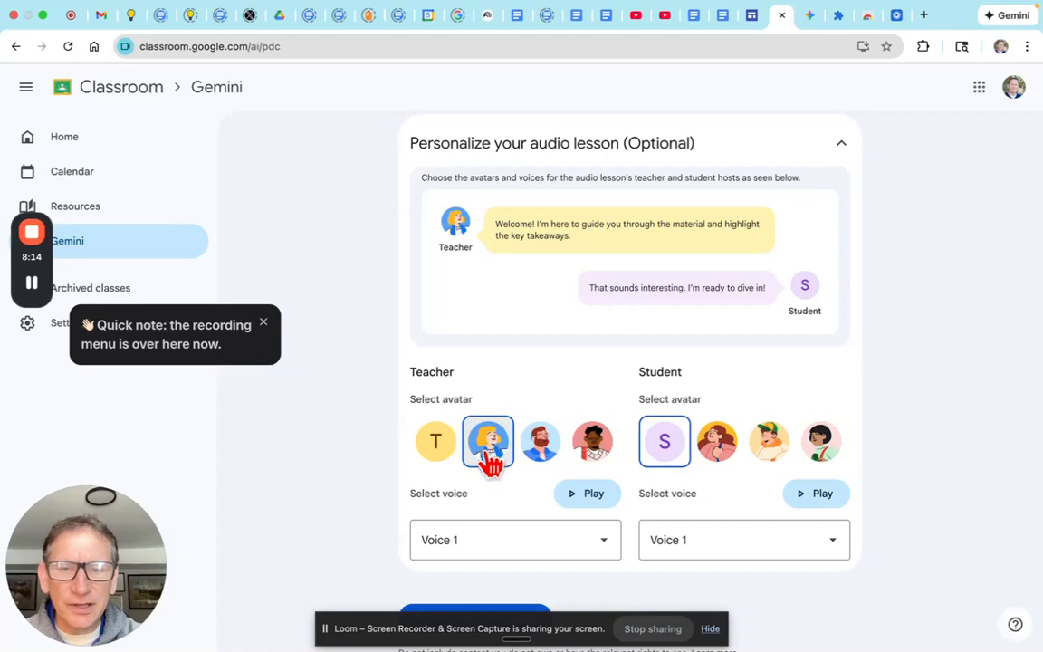
- Keep Voice 1 selected for the teacher and listen to its sample with the volume raised
scroll(498, 535, down, 1)
click(604, 525)
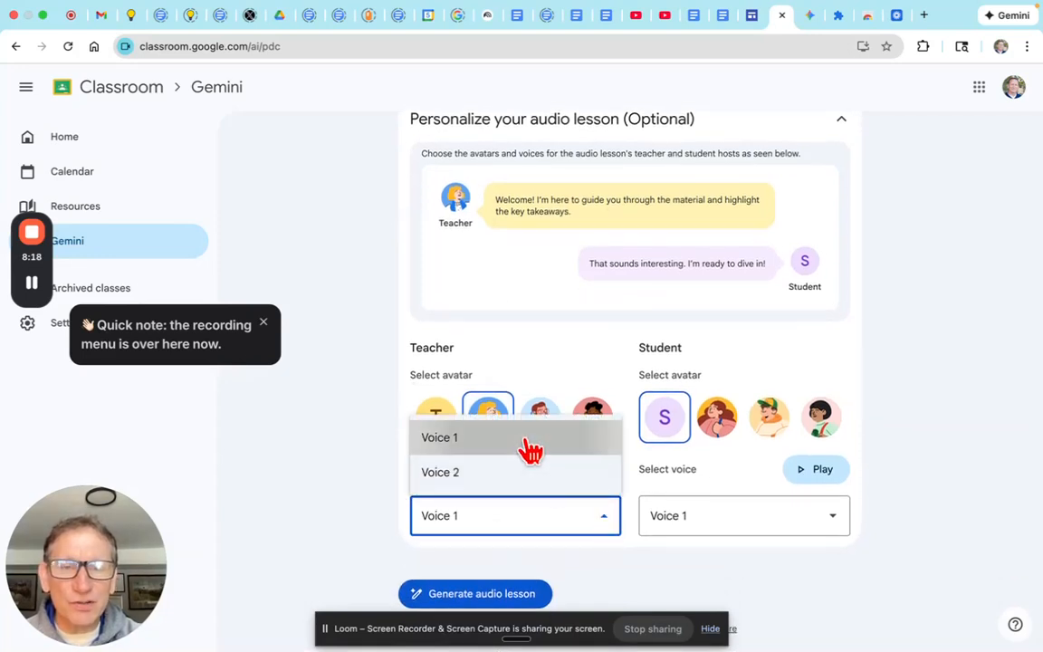
click(533, 443)
click(583, 480)
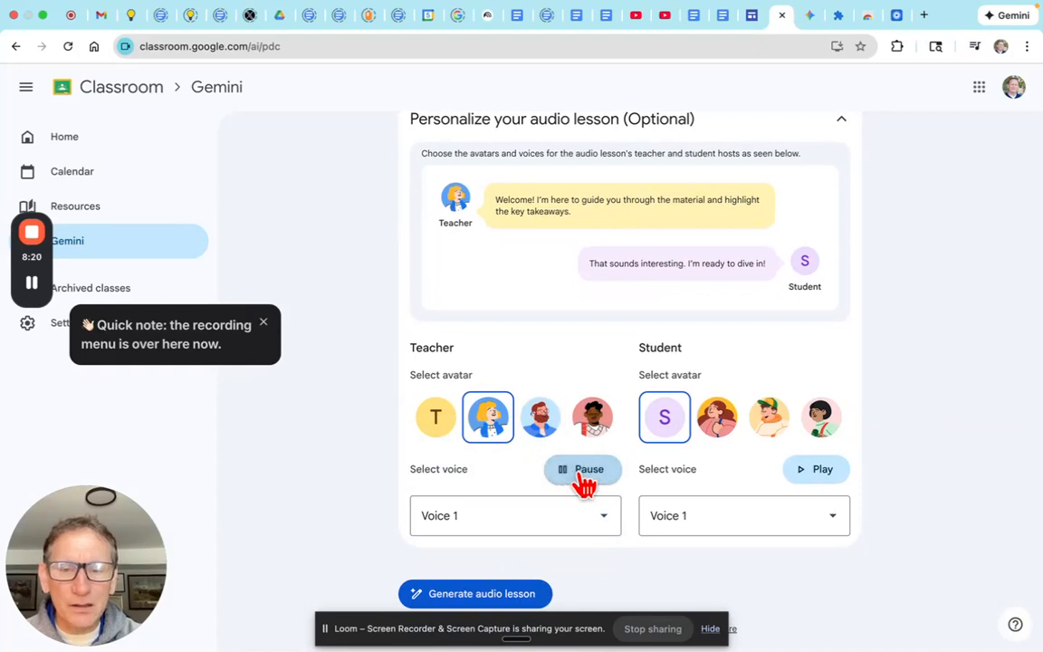
key(XF86AudioRaiseVolume)
key(XF86AudioRaiseVolume)
key(XF86AudioRaiseVolume)
key(XF86AudioRaiseVolume)
key(XF86AudioRaiseVolume)
key(XF86AudioRaiseVolume)
key(XF86AudioRaiseVolume)
key(XF86AudioRaiseVolume)
key(XF86AudioRaiseVolume)
key(XF86AudioRaiseVolume)
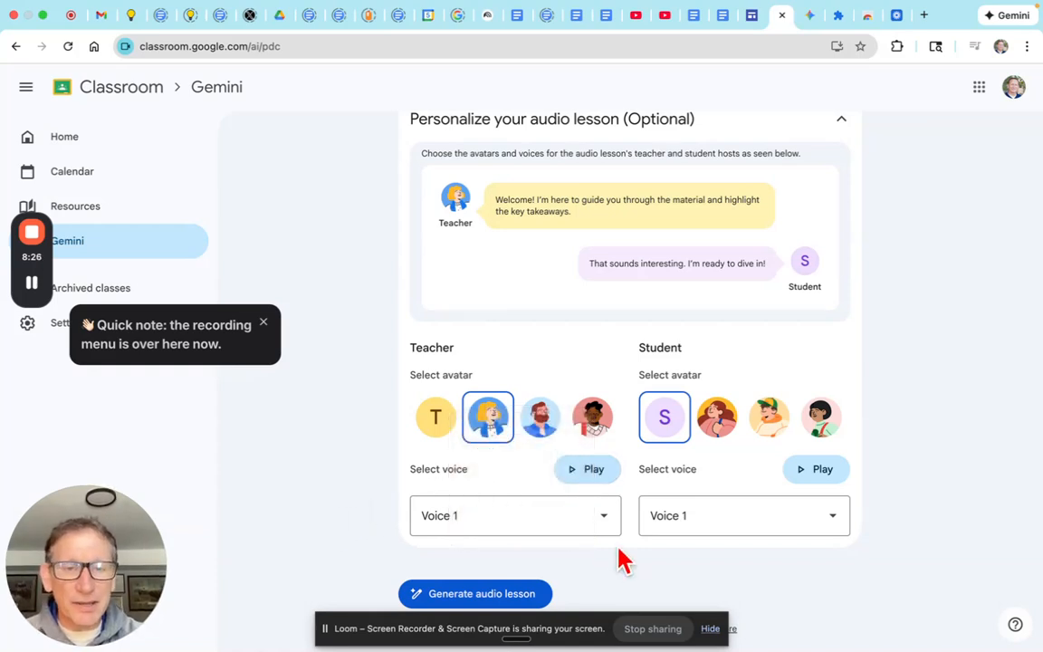
- Set the teacher's voice to Voice 2
click(598, 528)
click(508, 475)
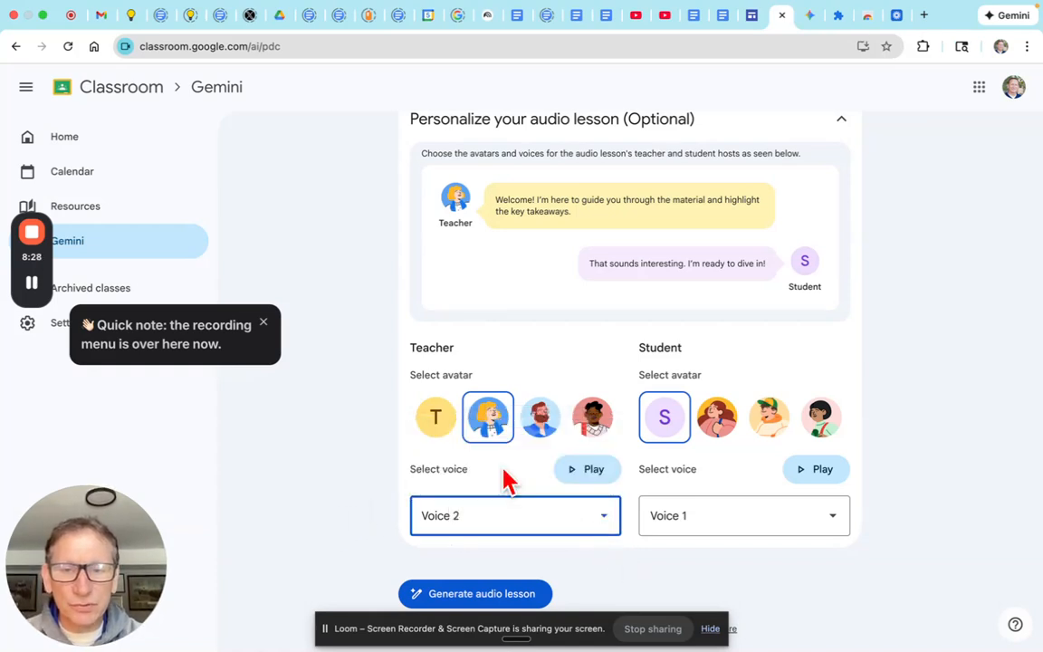
- Listen to the teacher's Voice 2 sample and choose the black-haired child as the student avatar
click(572, 479)
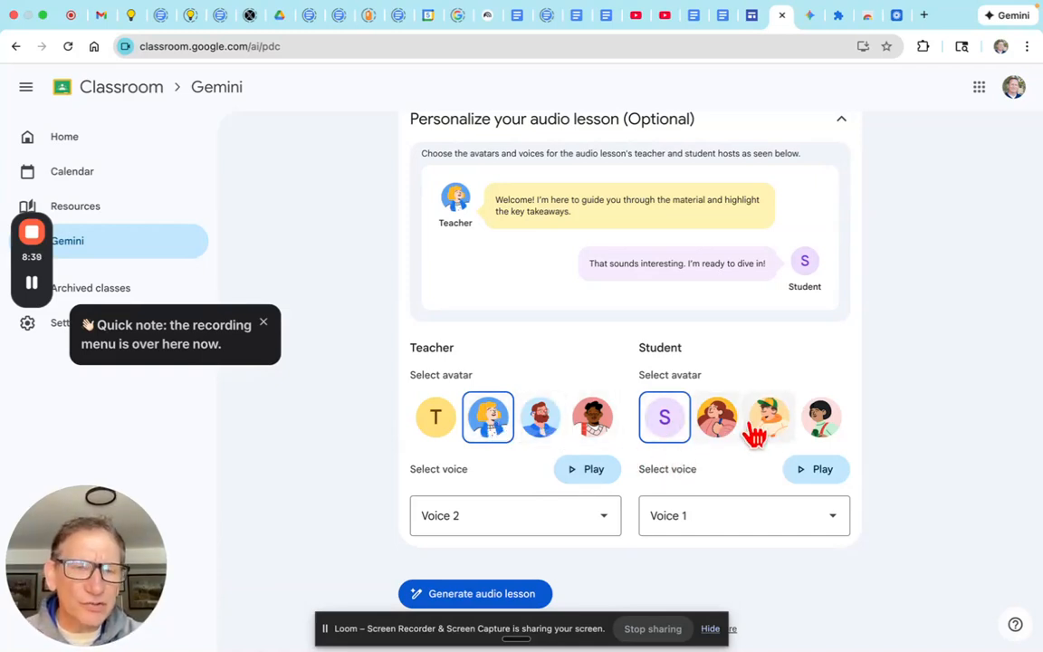
click(825, 420)
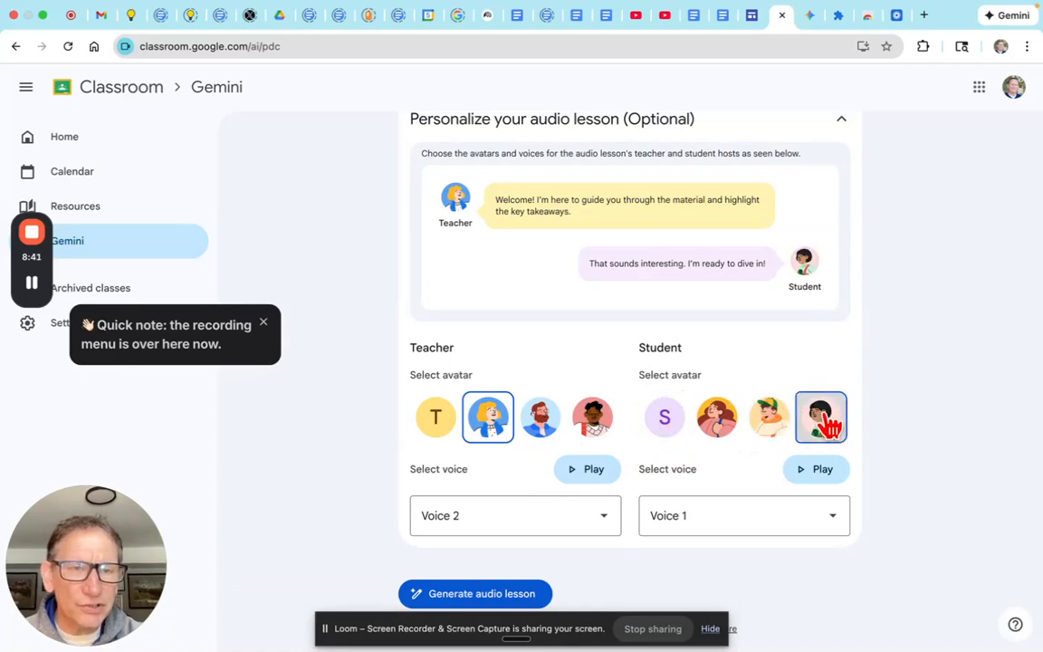
- Keep Voice 1 selected for the student and listen to its sample
click(831, 522)
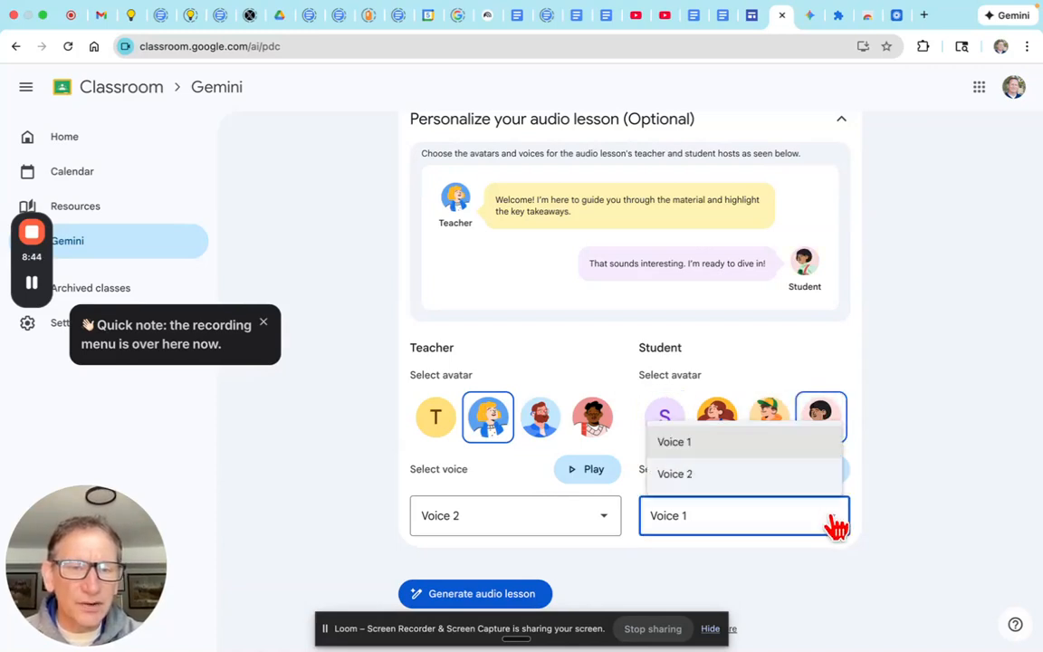
click(746, 447)
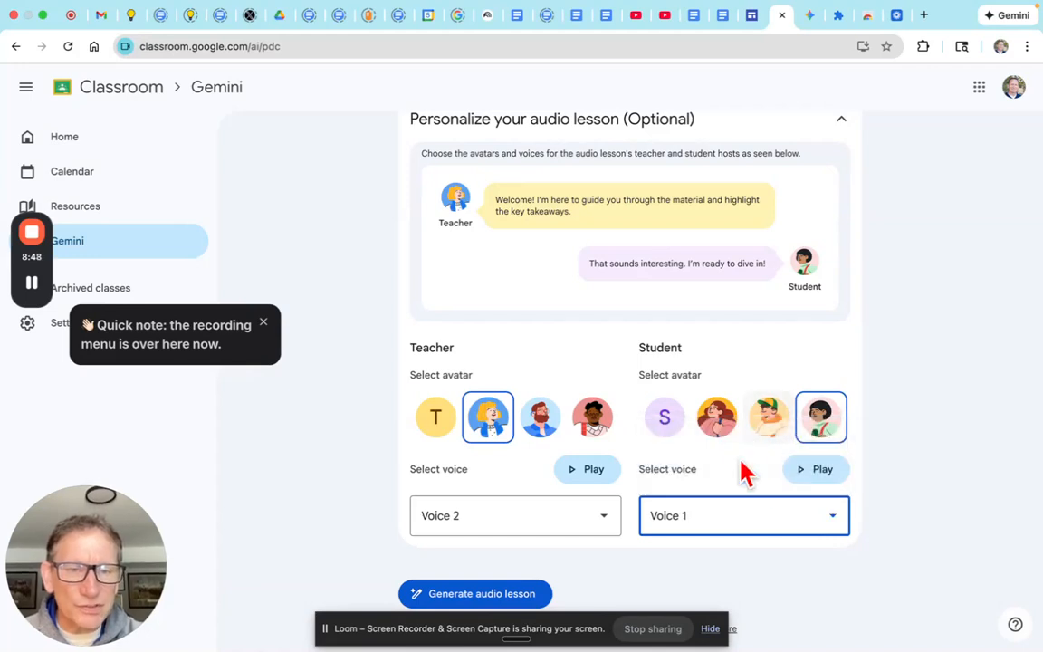
click(814, 476)
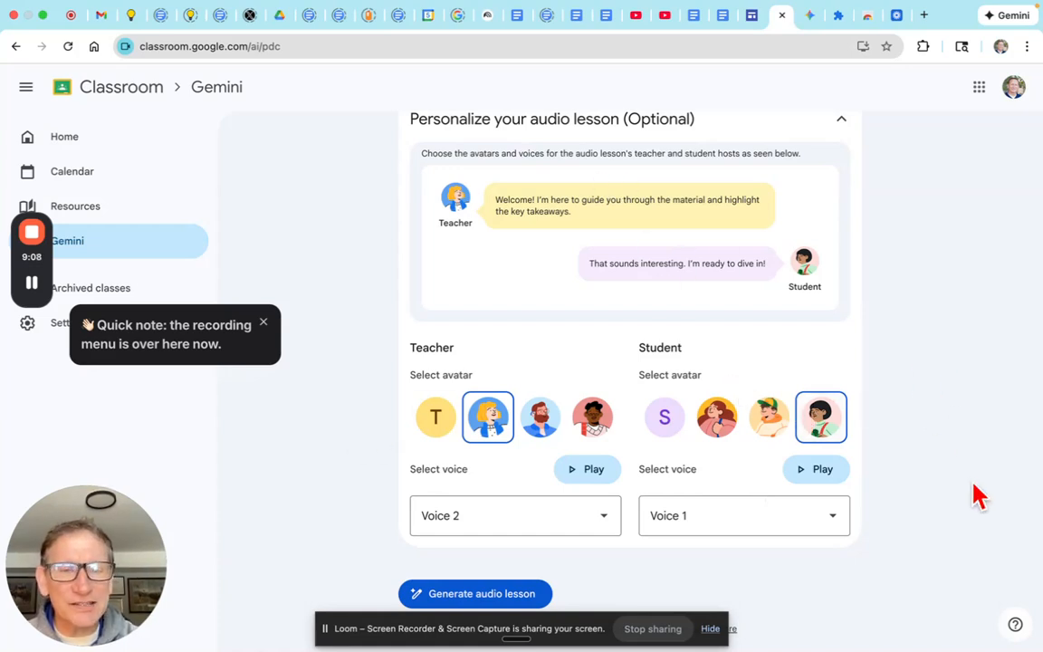
- Generate the audio lesson with the chosen teacher and student avatars and voices
click(462, 594)
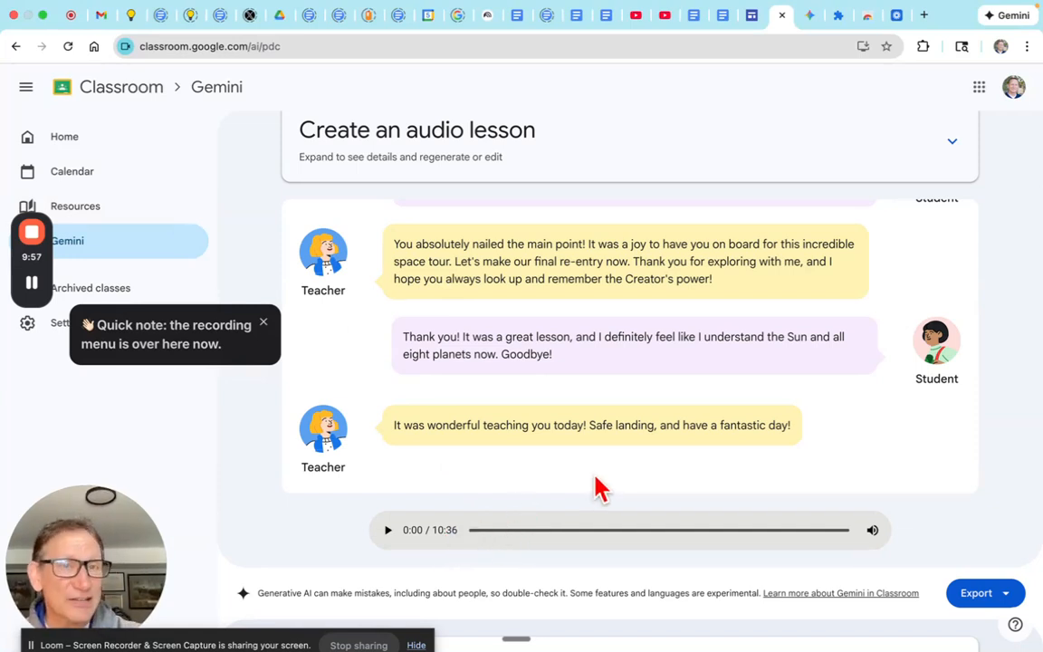
- Skim the generated lesson transcript from the closing lines back to the opening greeting
scroll(608, 407, up, 15)
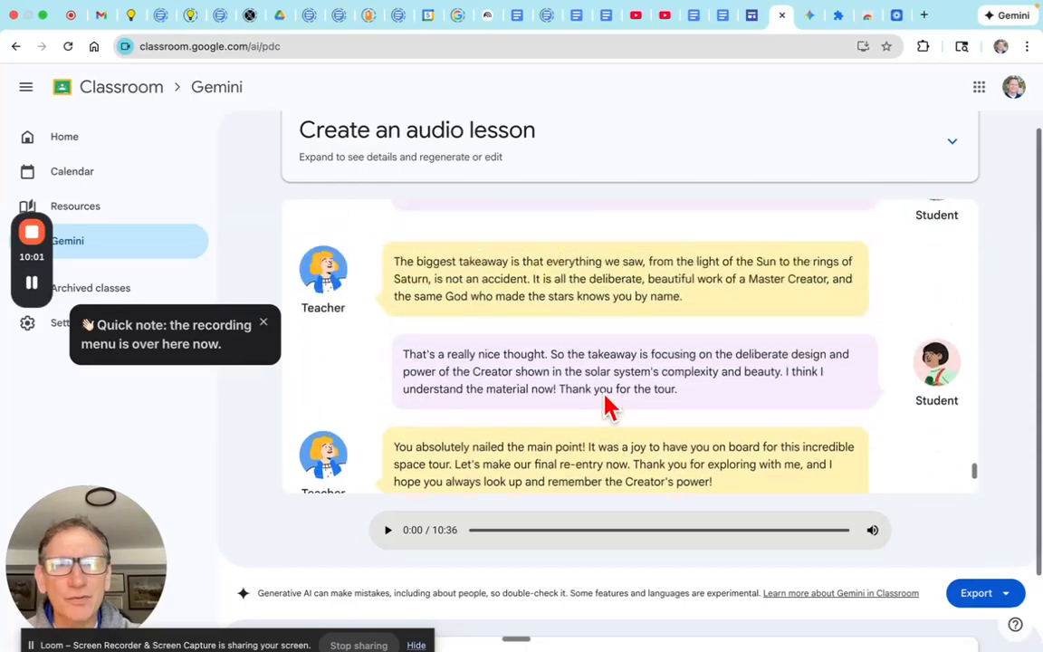
scroll(608, 408, up, 15)
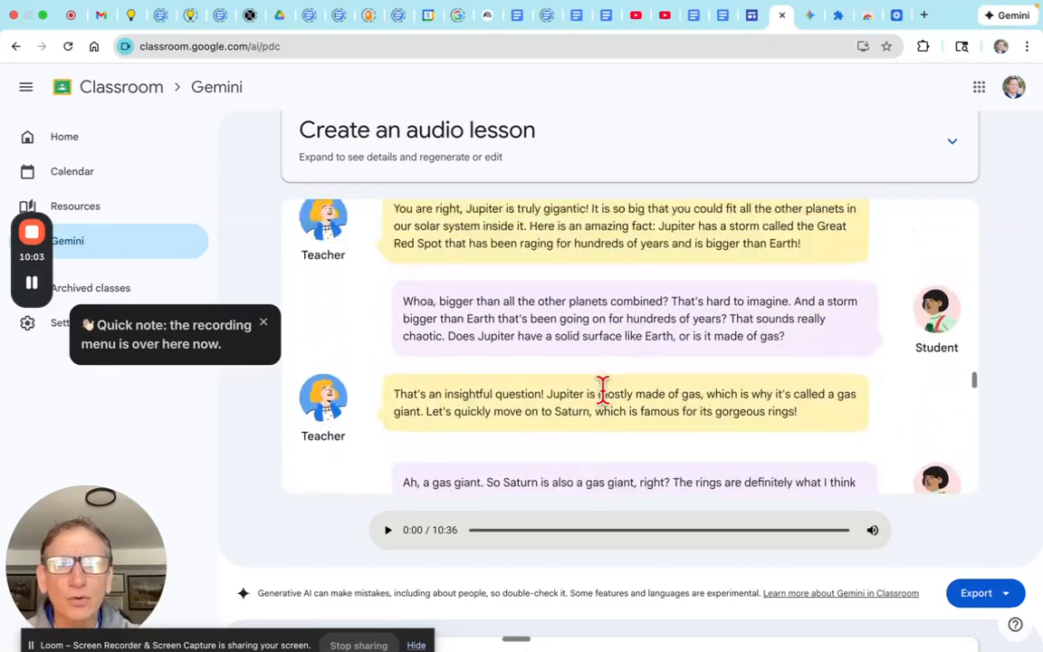
scroll(608, 408, up, 3)
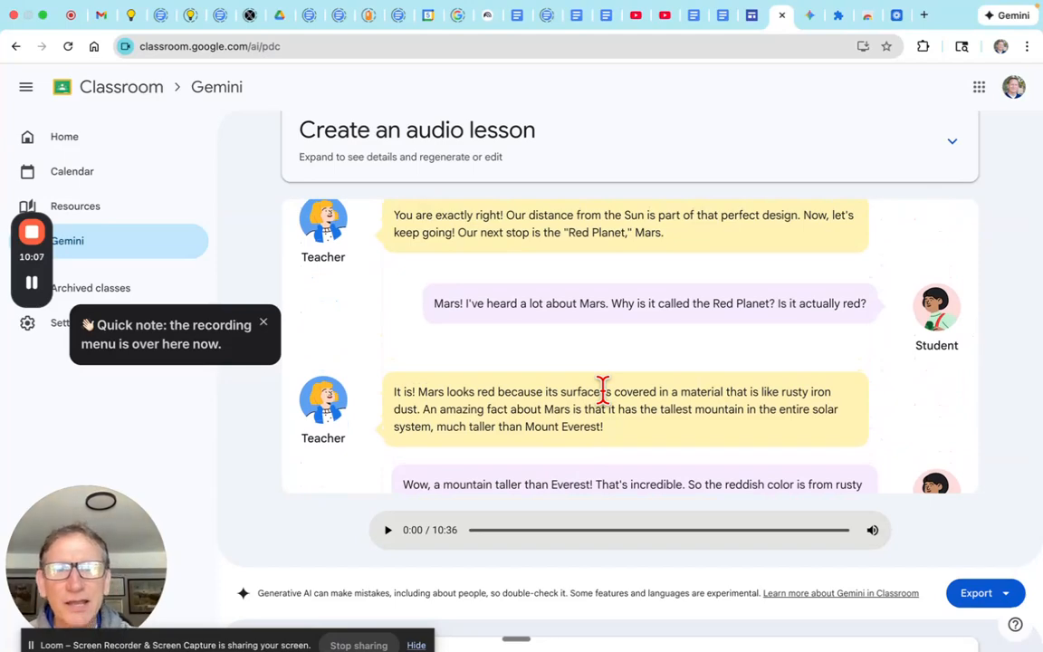
scroll(603, 390, up, 12)
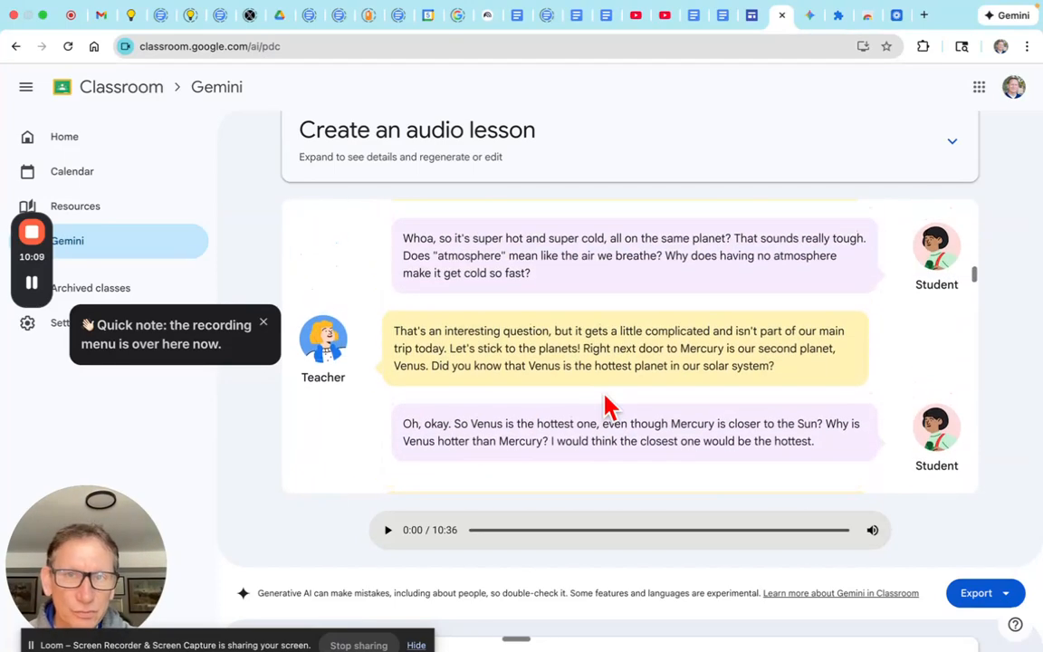
scroll(597, 382, up, 1)
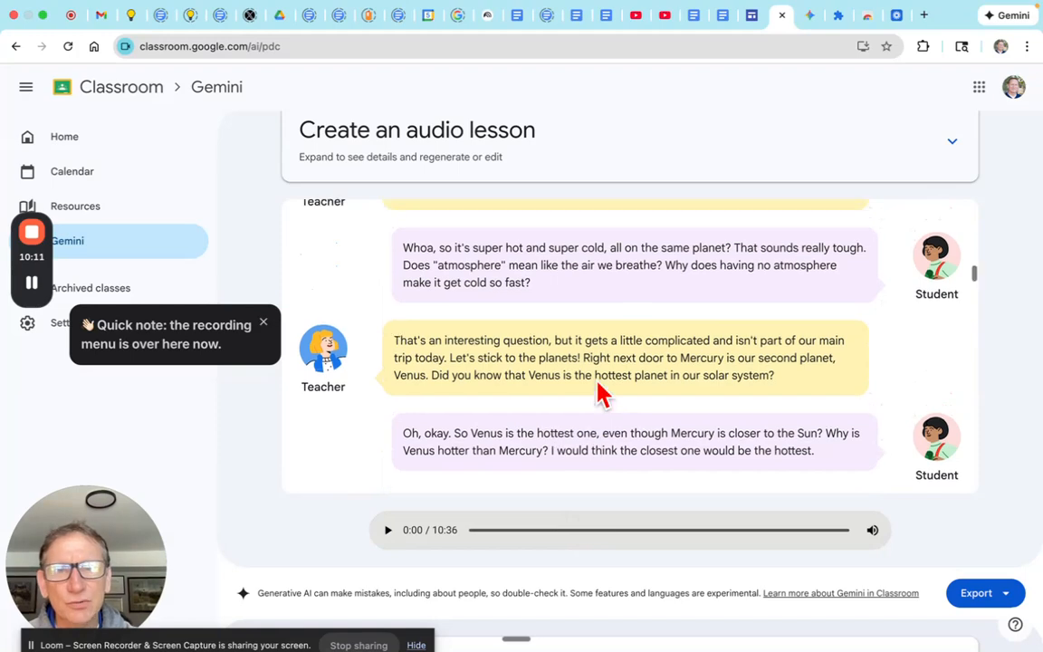
scroll(599, 387, up, 10)
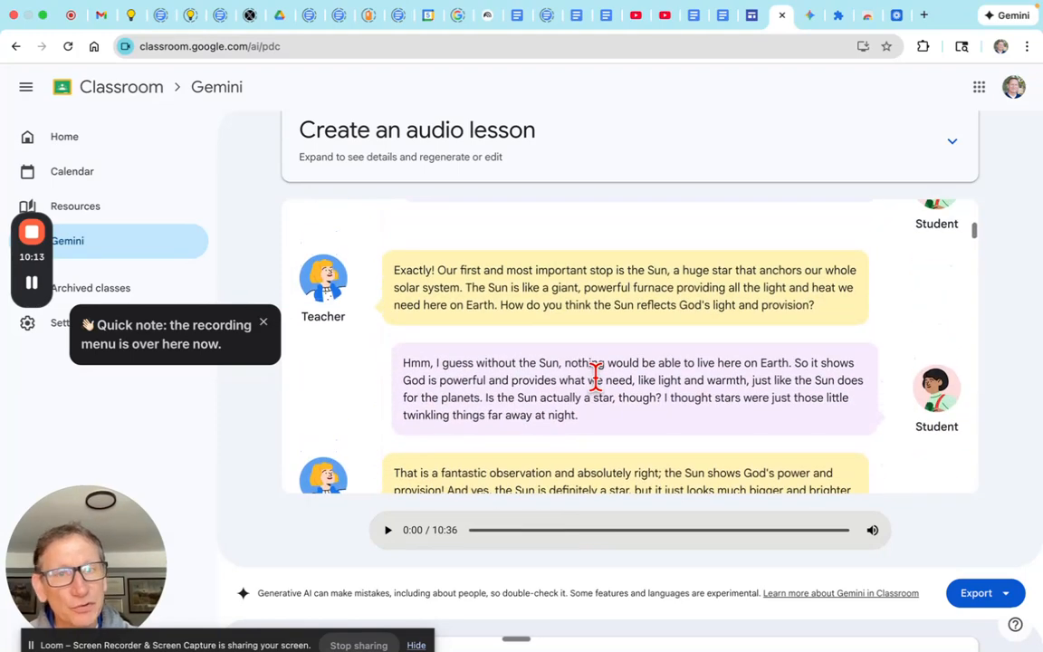
scroll(595, 374, up, 8)
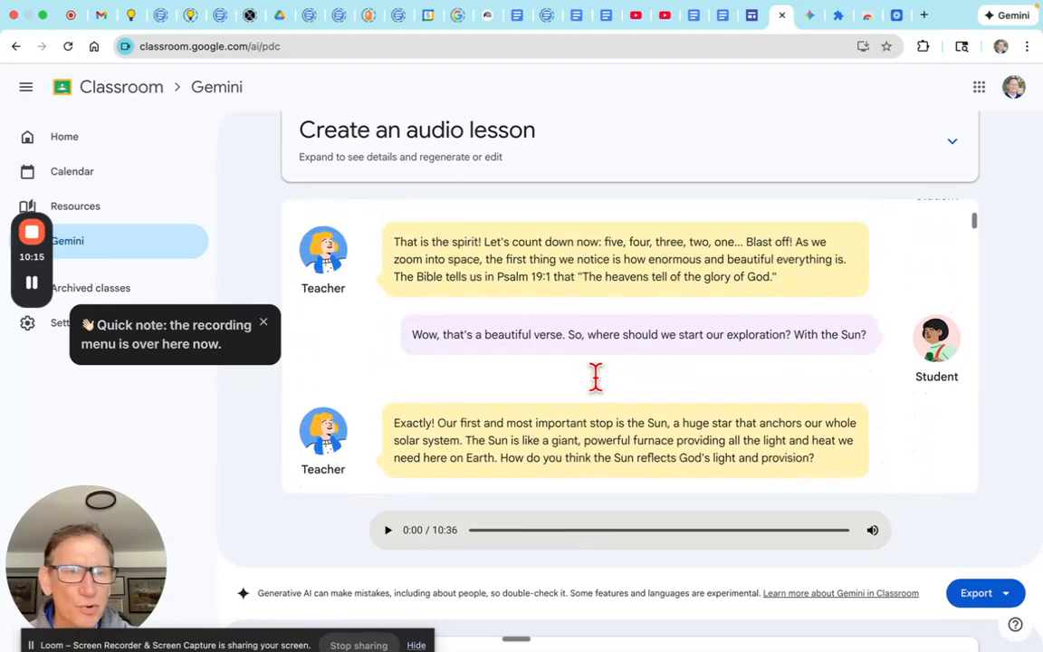
scroll(597, 387, up, 2)
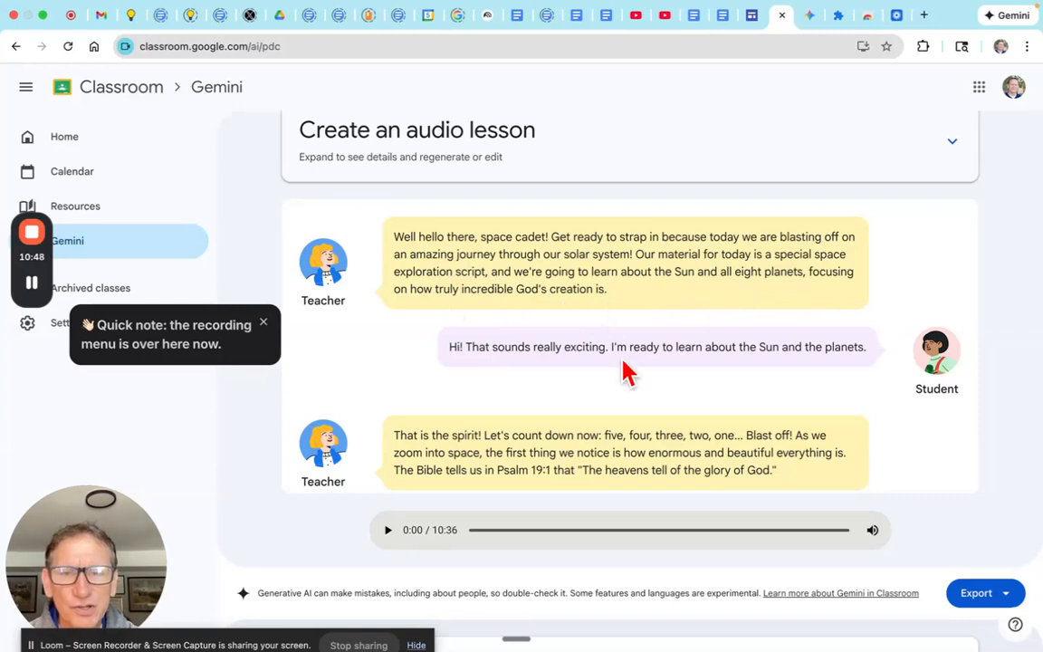
- Read the lesson transcript from the opening through the Sun, Mercury and Venus exchanges
scroll(656, 395, down, 2)
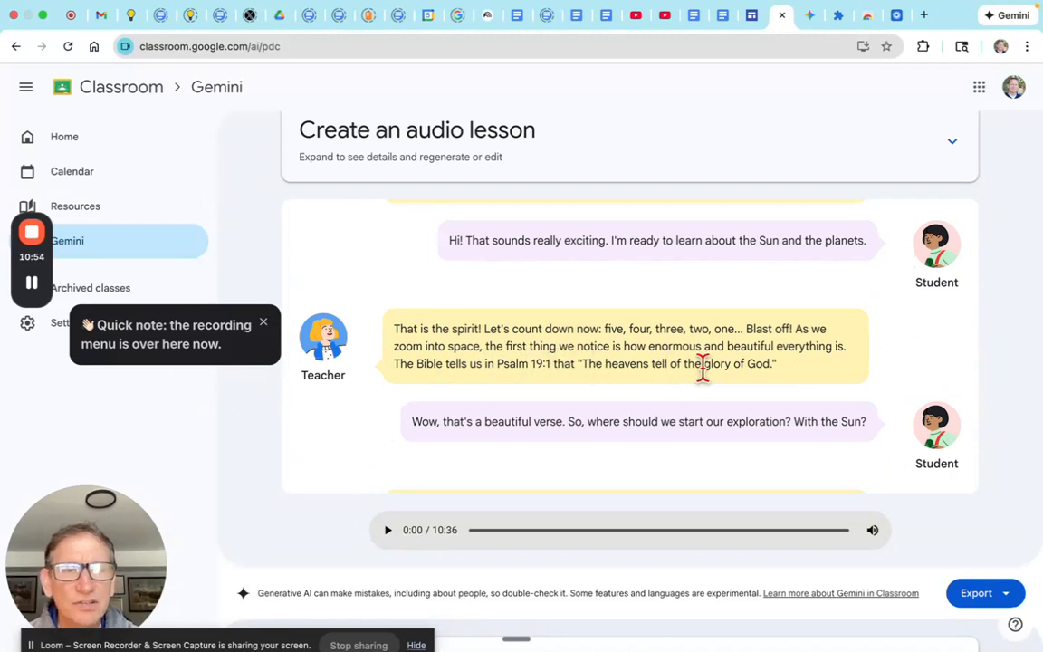
scroll(679, 383, down, 3)
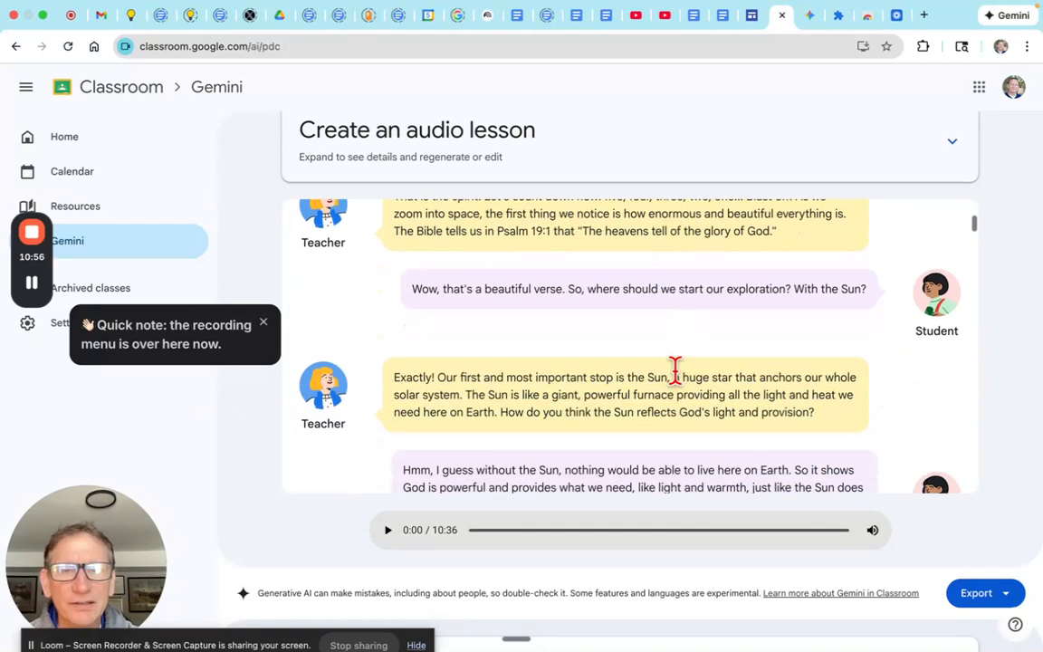
scroll(675, 371, down, 8)
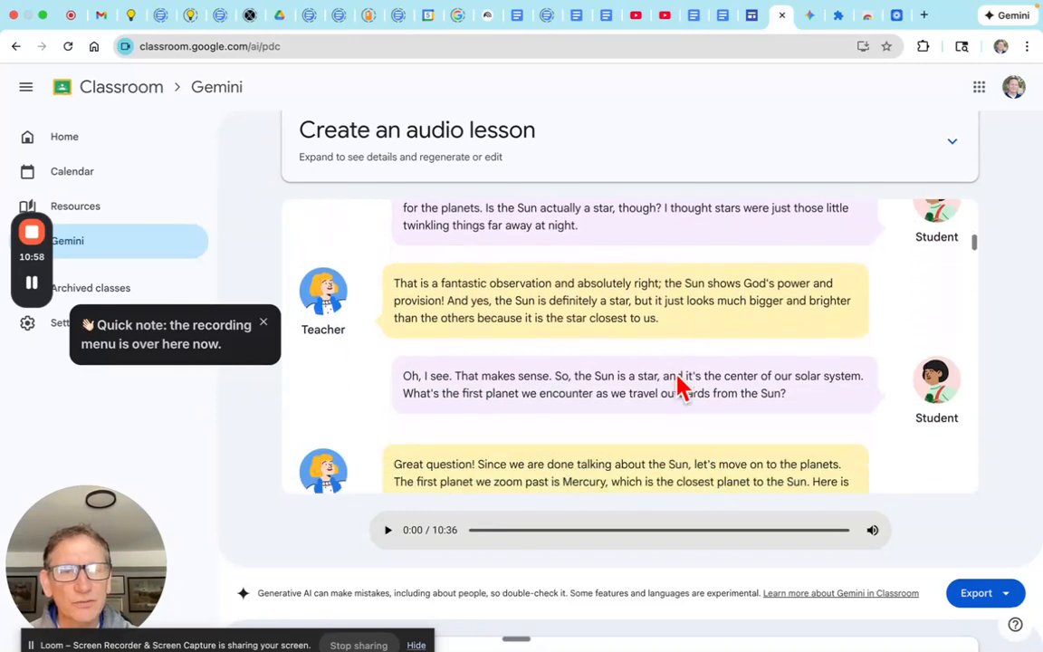
scroll(679, 382, down, 3)
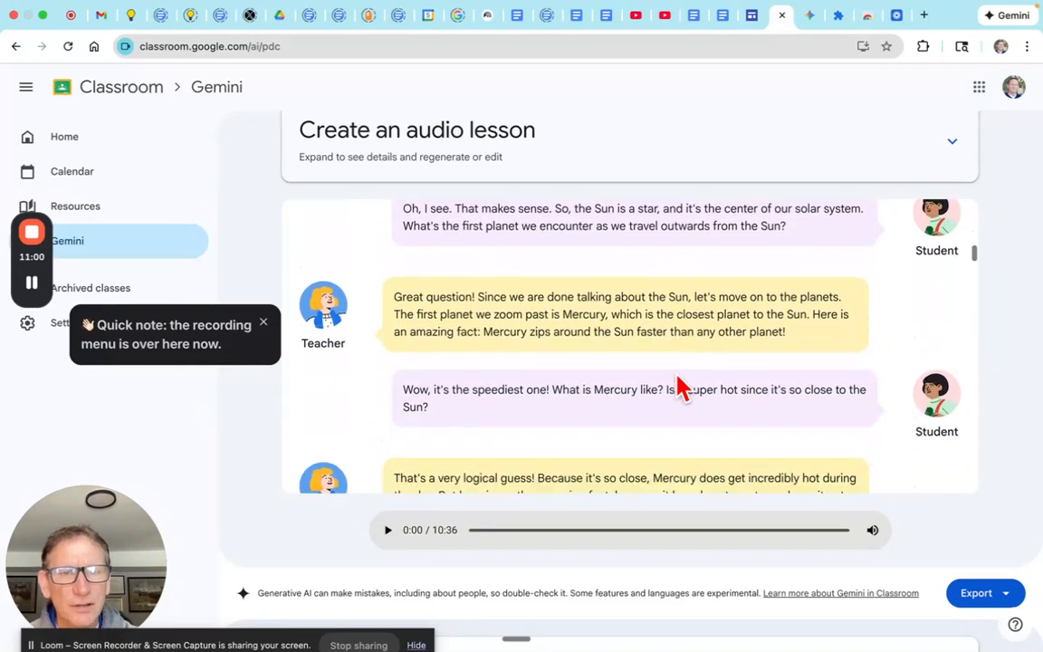
scroll(680, 387, down, 1)
scroll(681, 387, down, 1)
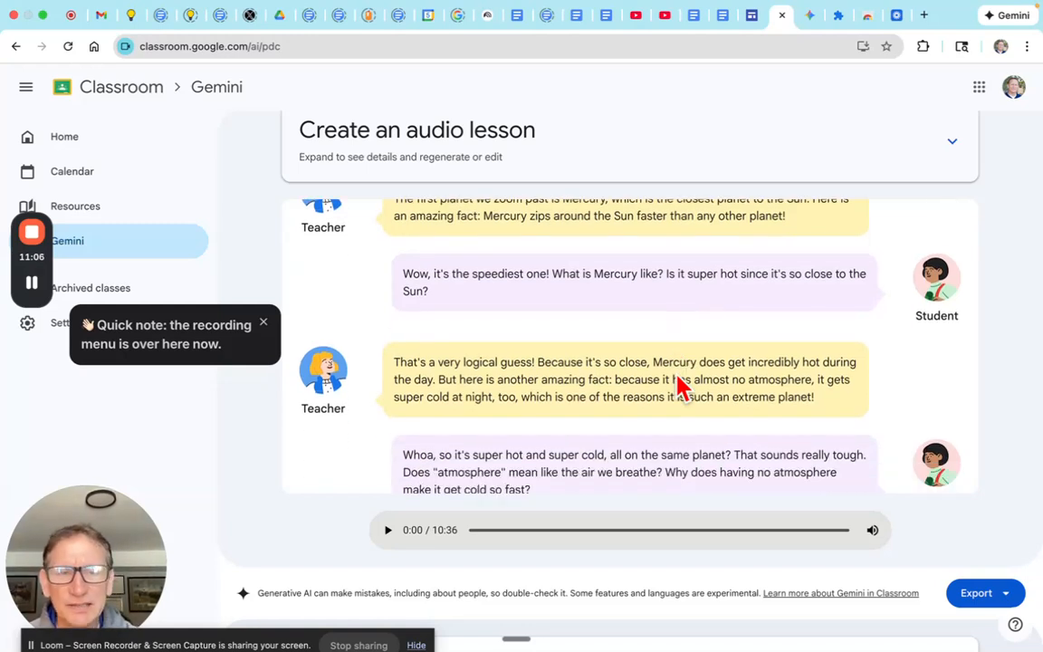
scroll(680, 385, down, 4)
scroll(677, 375, down, 2)
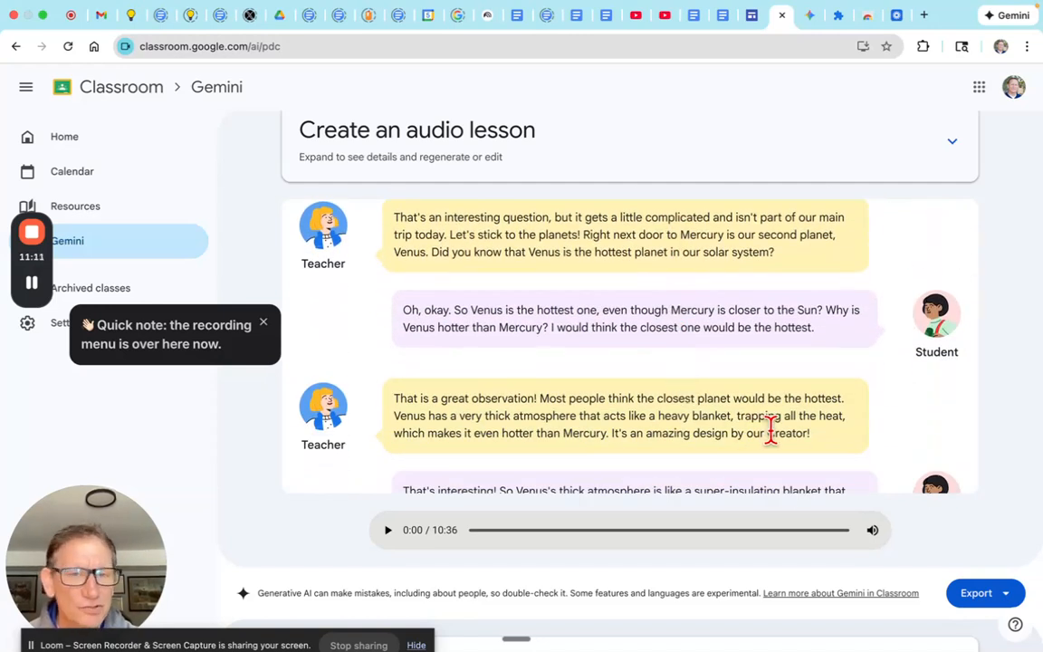
scroll(738, 418, down, 3)
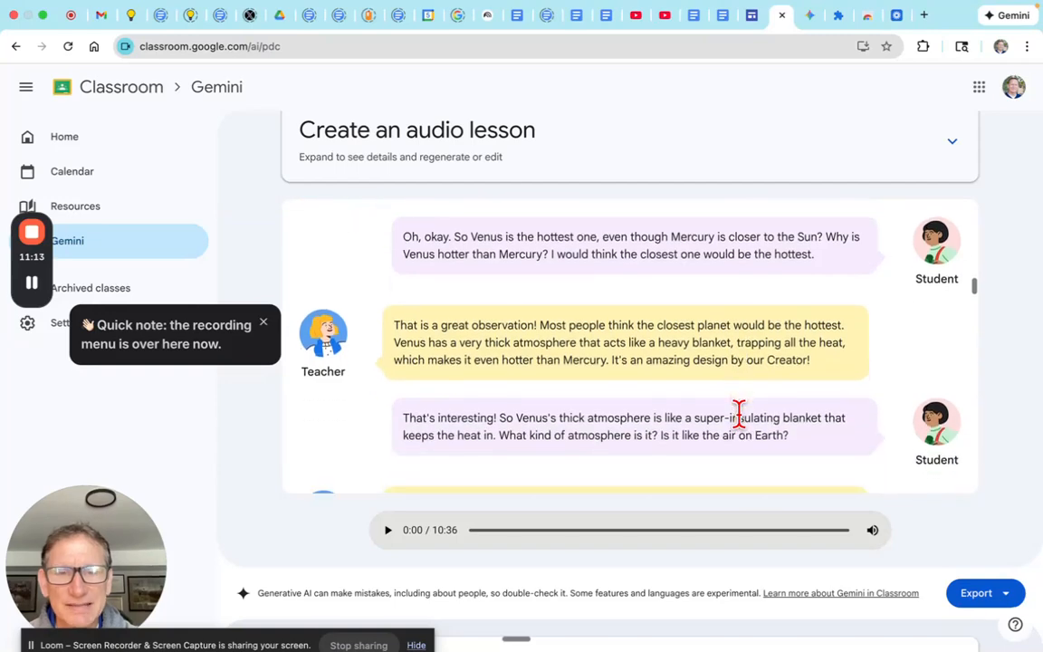
- Read the transcript's Earth section and briefly highlight the Isaiah 45:18 reference in the teacher's reply
scroll(742, 428, down, 4)
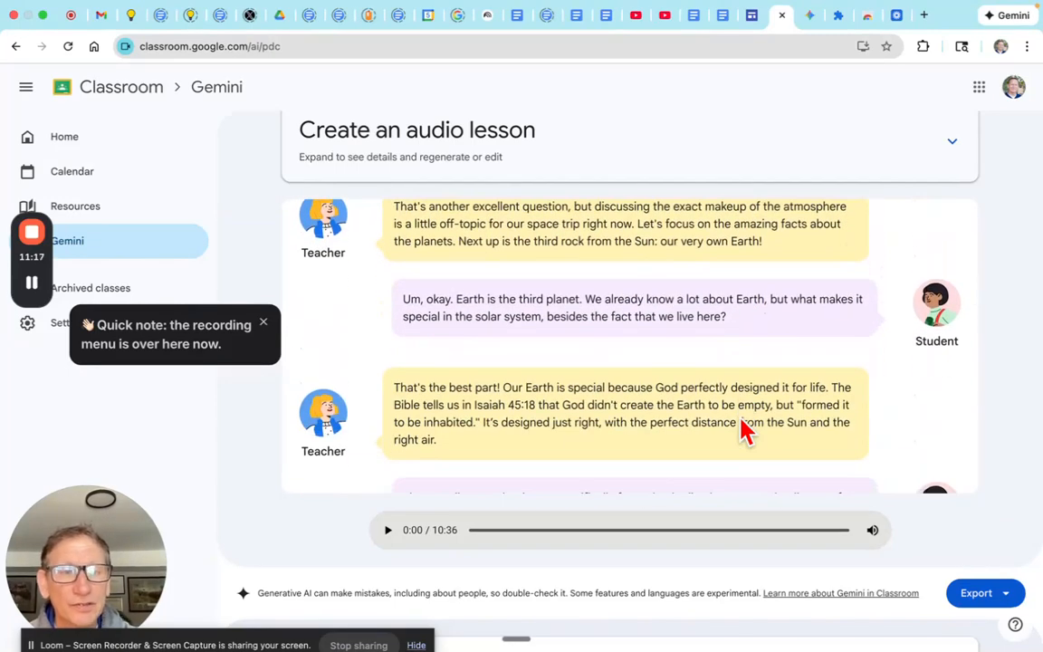
scroll(740, 428, down, 2)
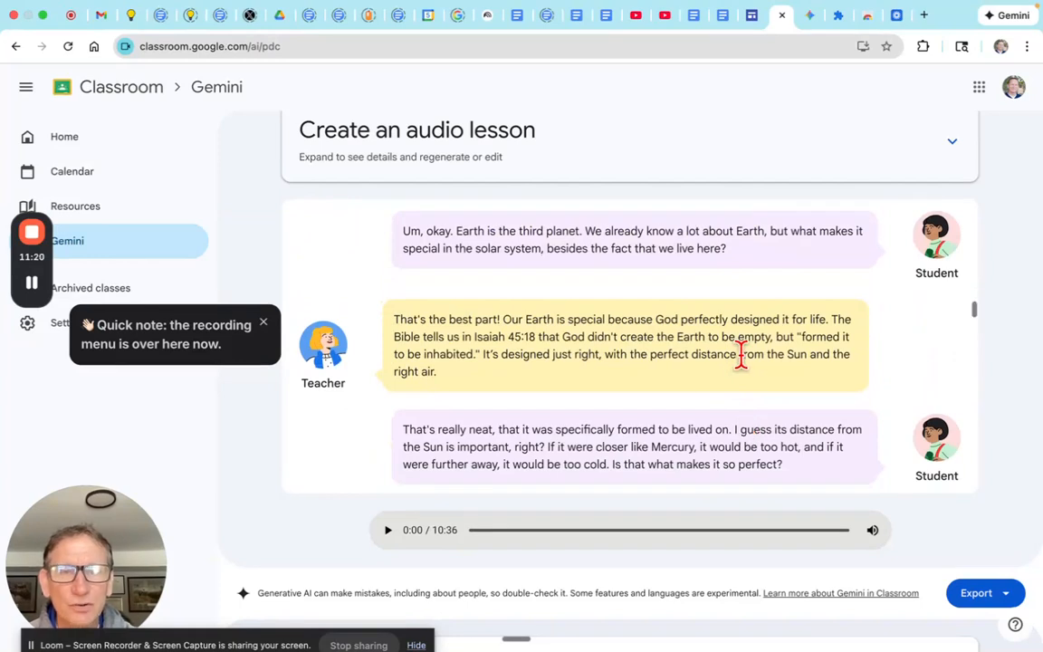
scroll(740, 355, down, 1)
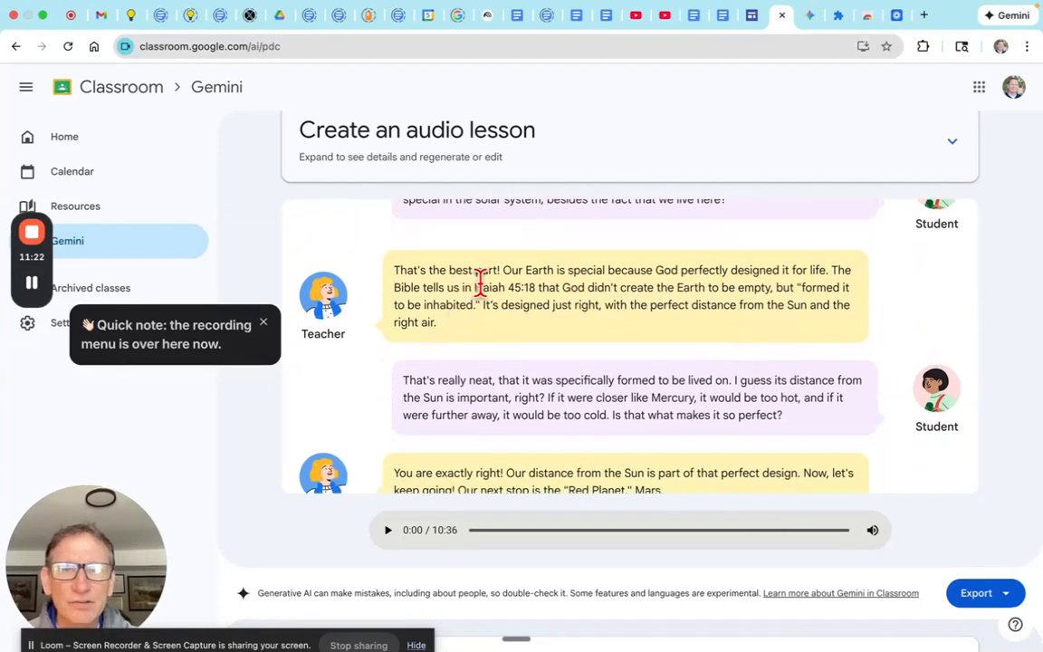
drag(473, 288, 592, 286)
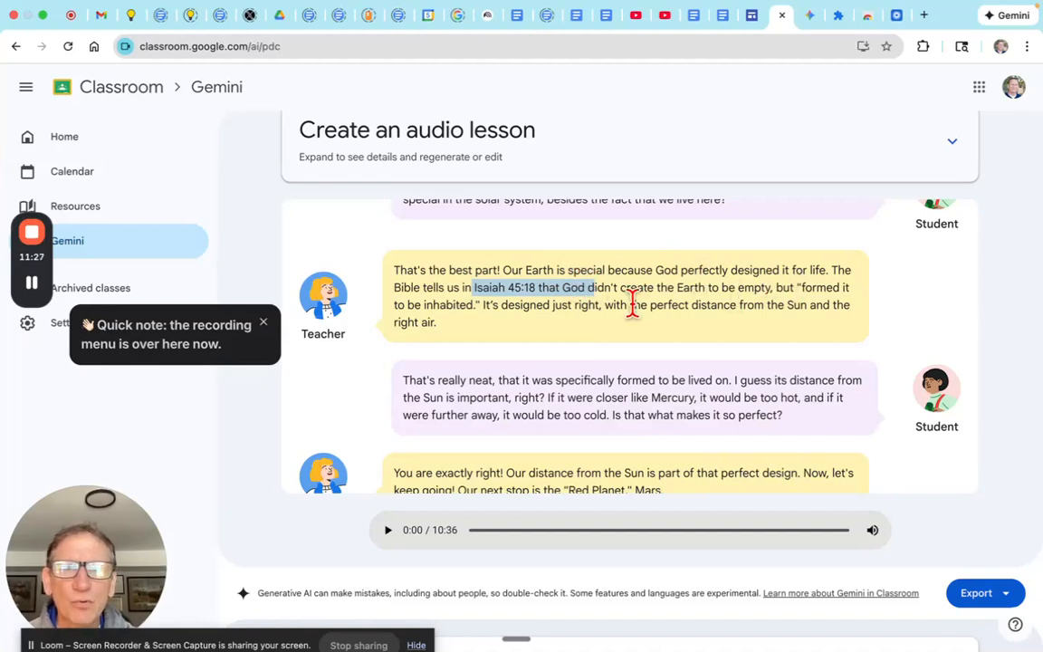
click(601, 304)
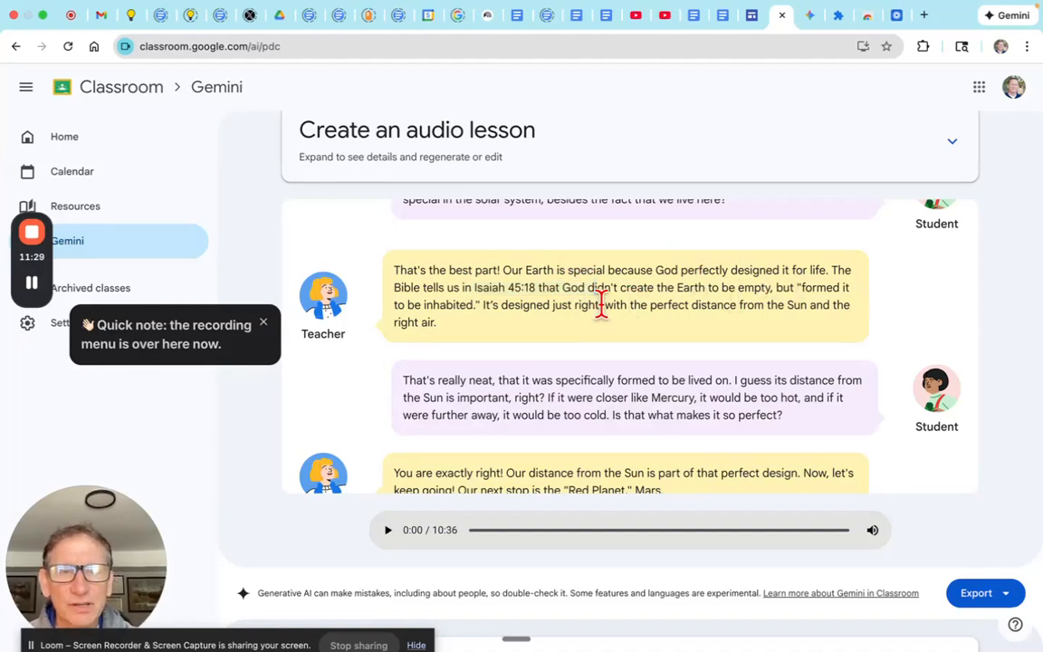
scroll(601, 304, down, 3)
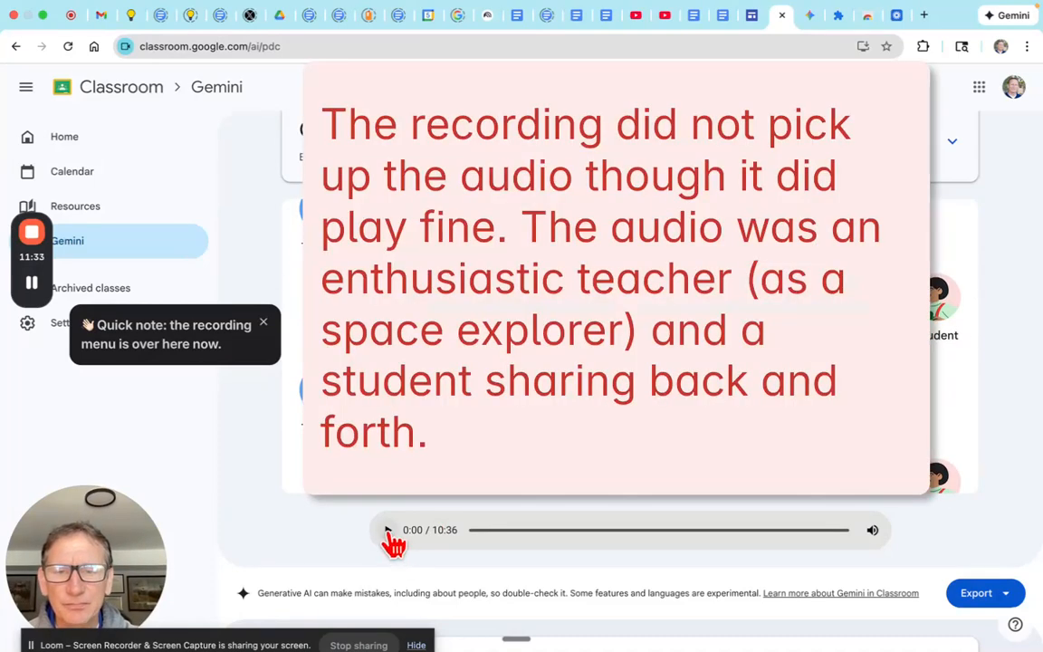
- Play the opening of the generated audio lesson and pause it after about 29 seconds
click(388, 530)
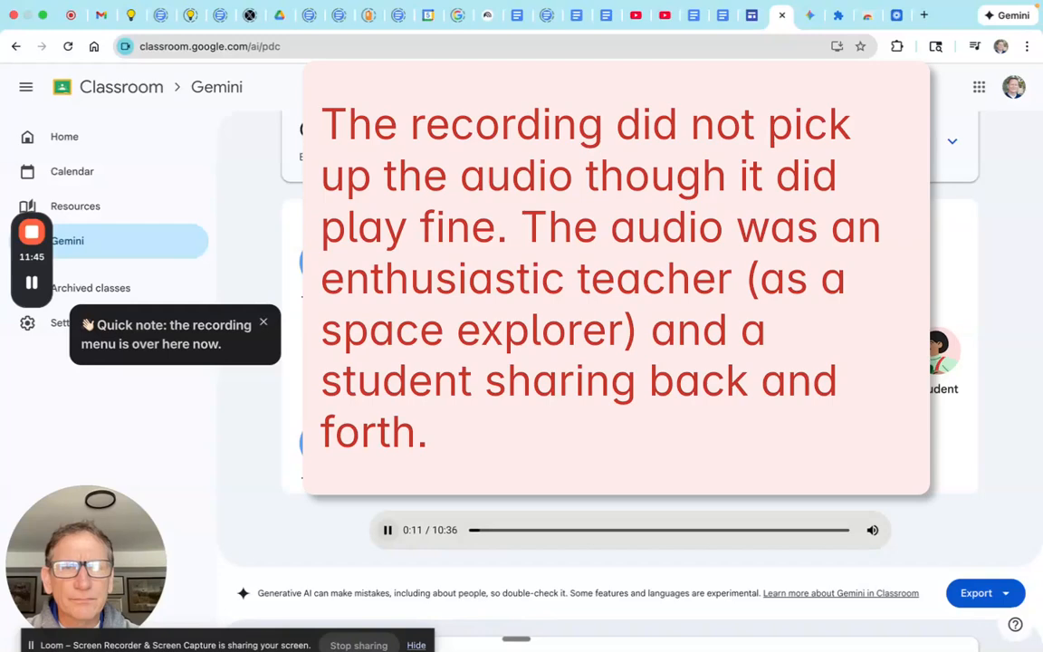
click(388, 532)
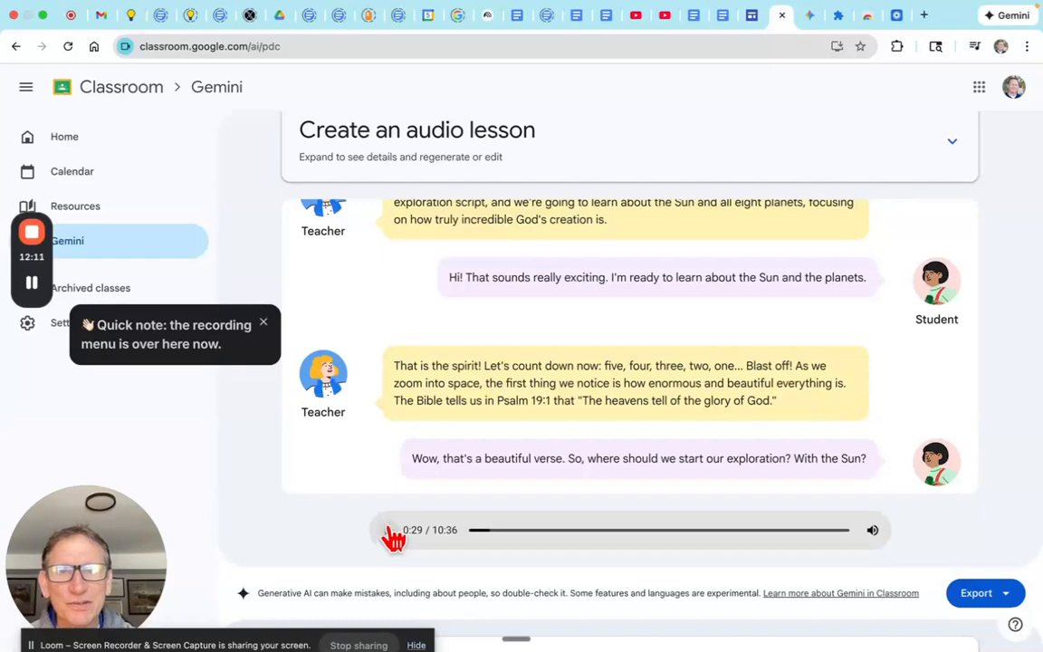
- Export the generated audio lesson to Google Drive
scroll(444, 435, up, 1)
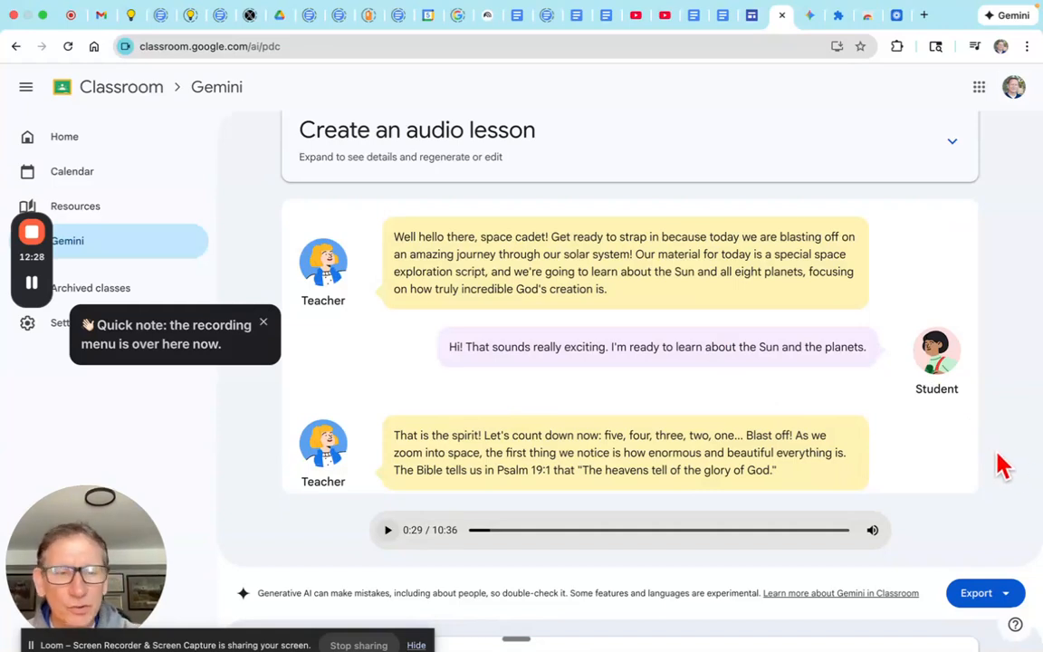
scroll(996, 466, down, 3)
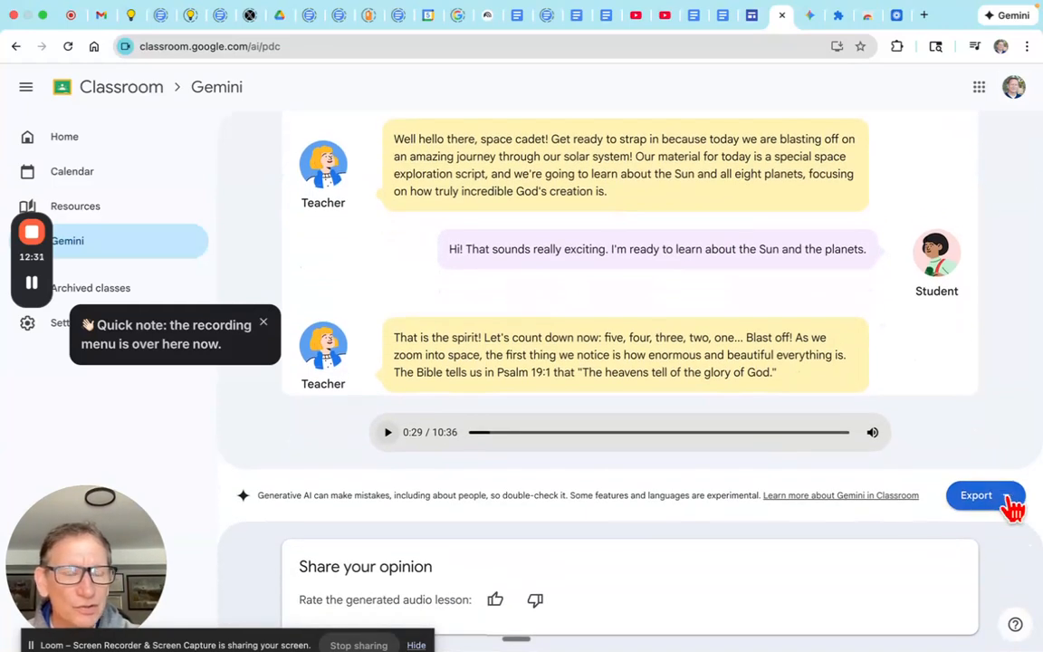
click(1009, 505)
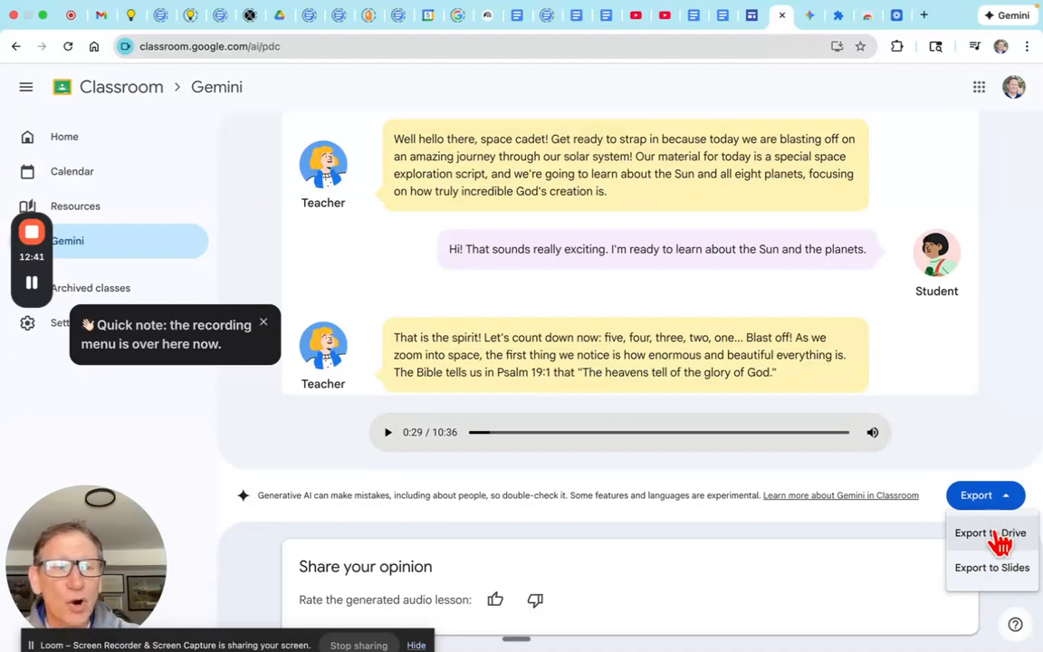
click(1000, 539)
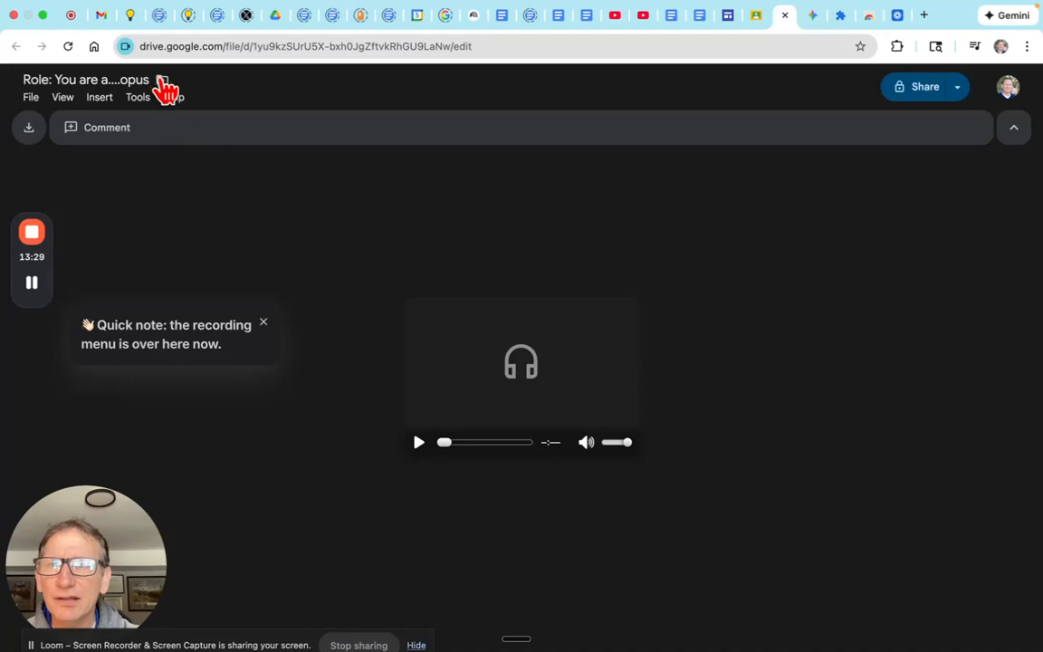
click(163, 81)
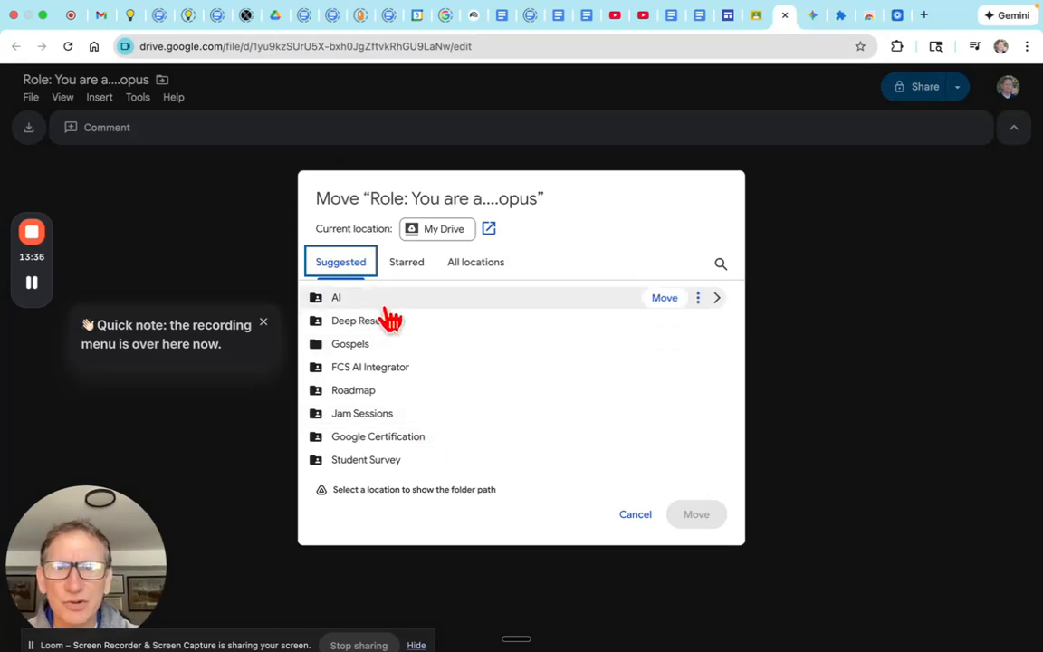
click(447, 233)
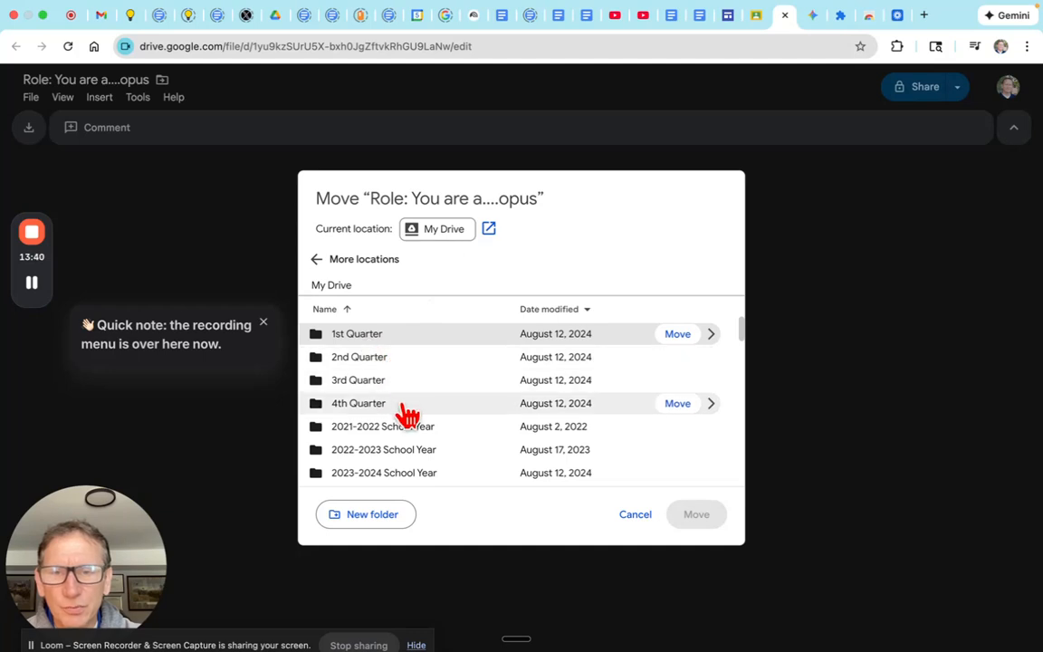
scroll(407, 412, down, 3)
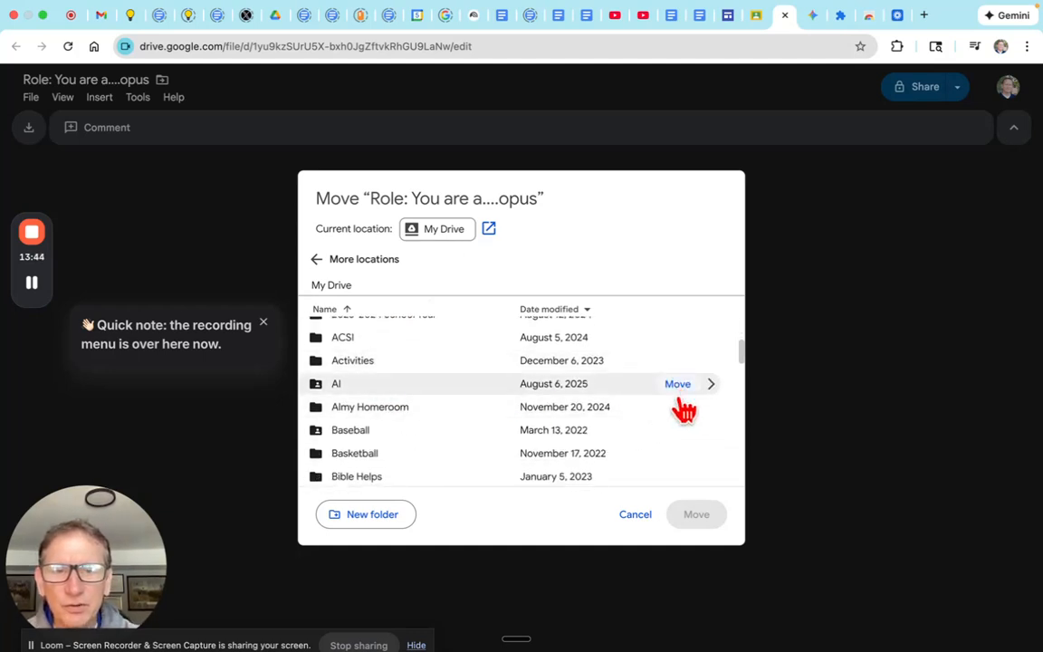
click(636, 515)
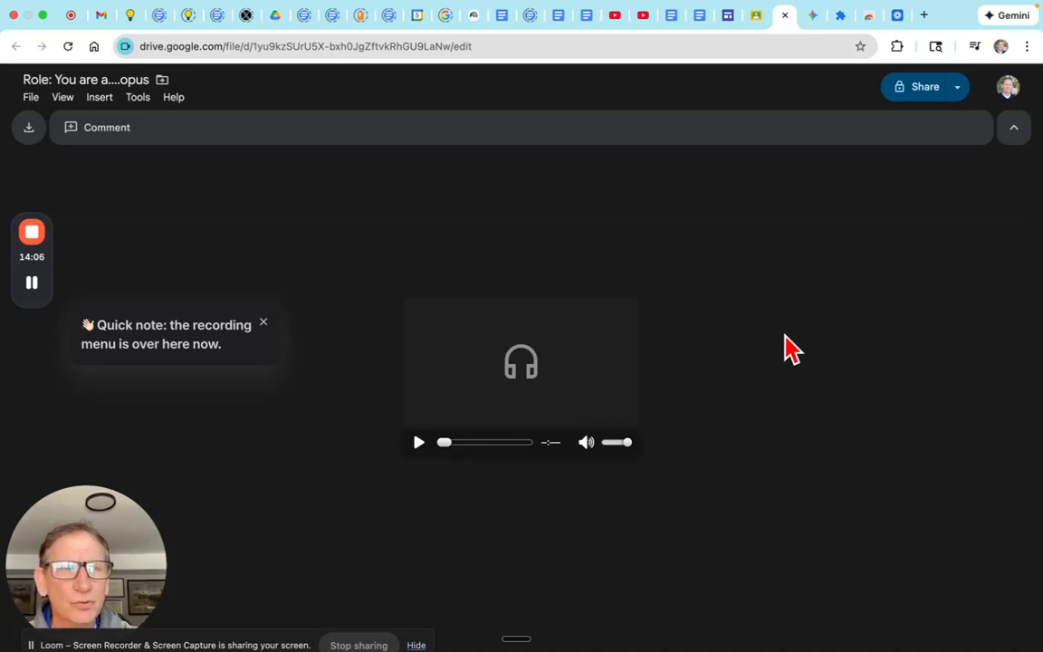
- Go back to the generated audio lesson in Google Classroom and export it to Google Slides
click(755, 17)
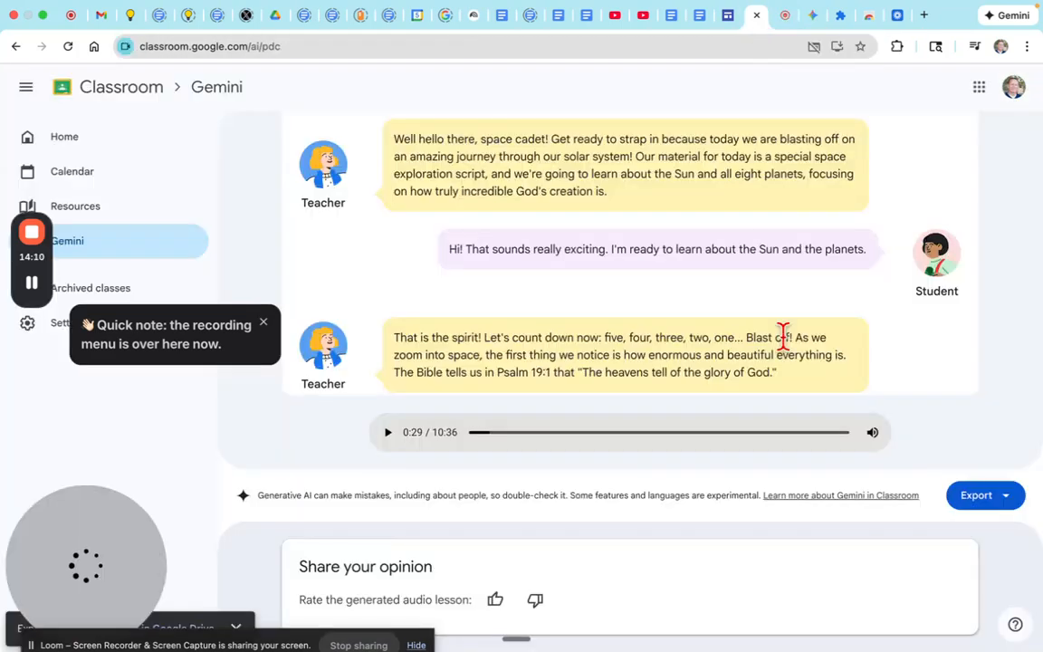
click(1010, 503)
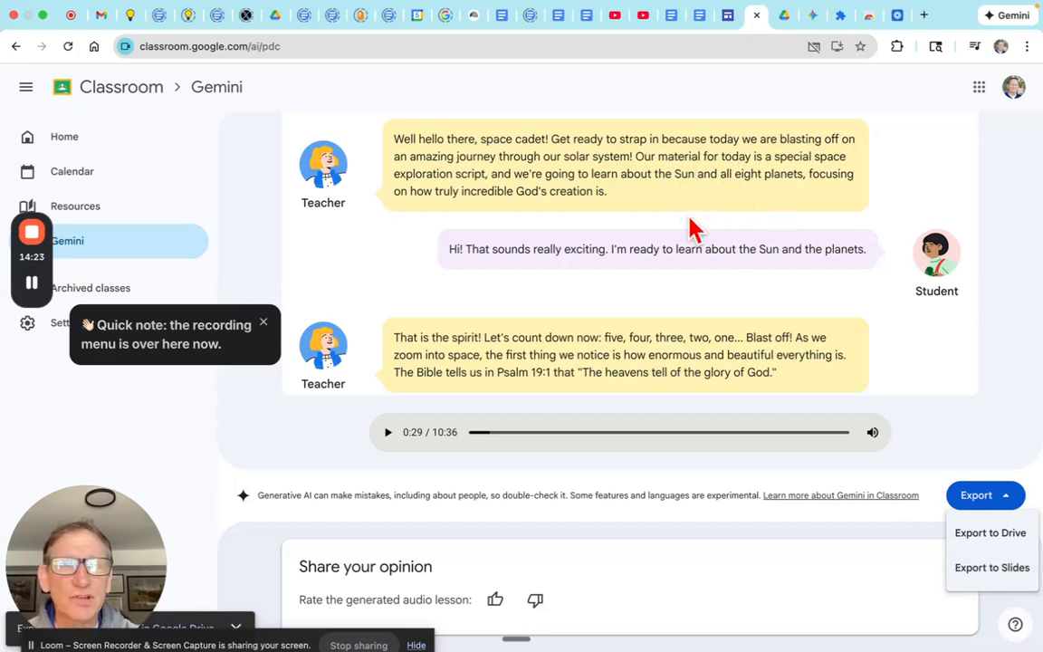
click(1005, 577)
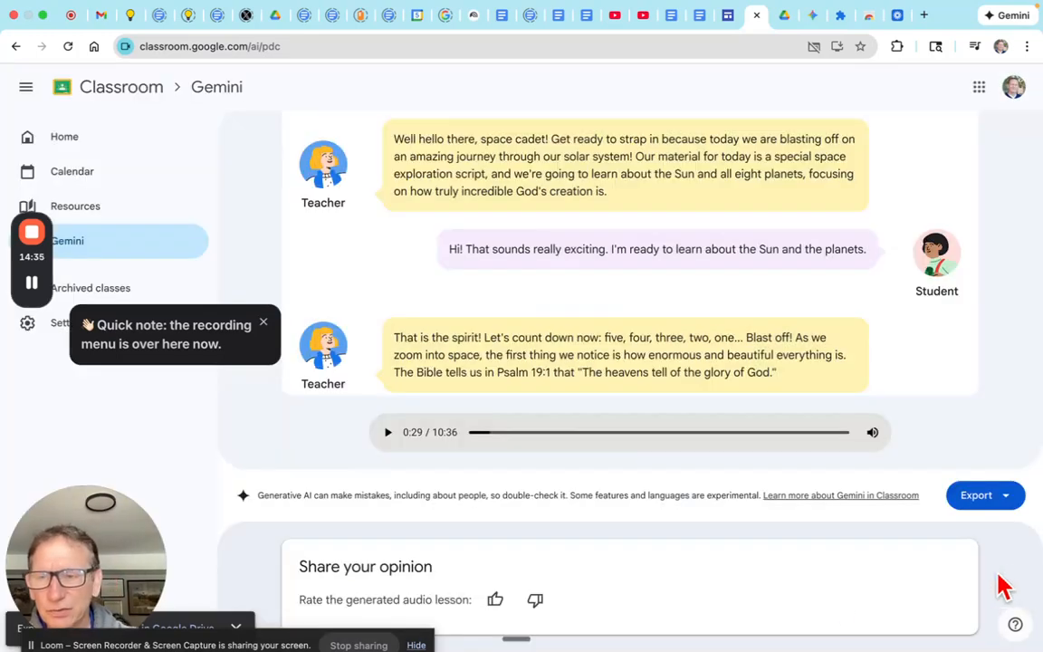
mouse_move(211, 638)
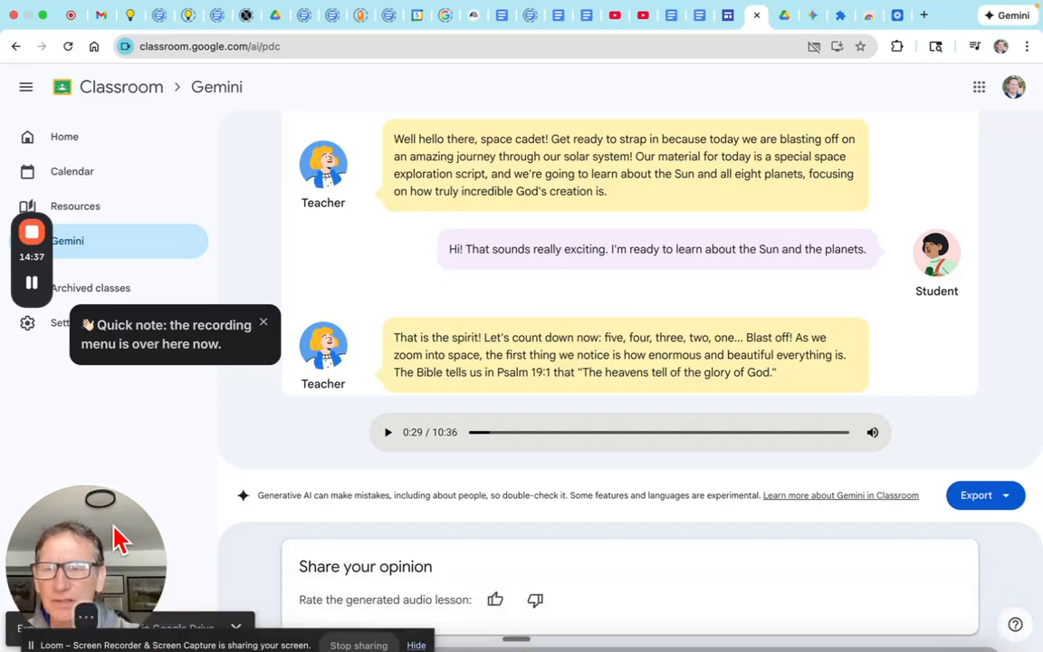
drag(117, 535, 131, 474)
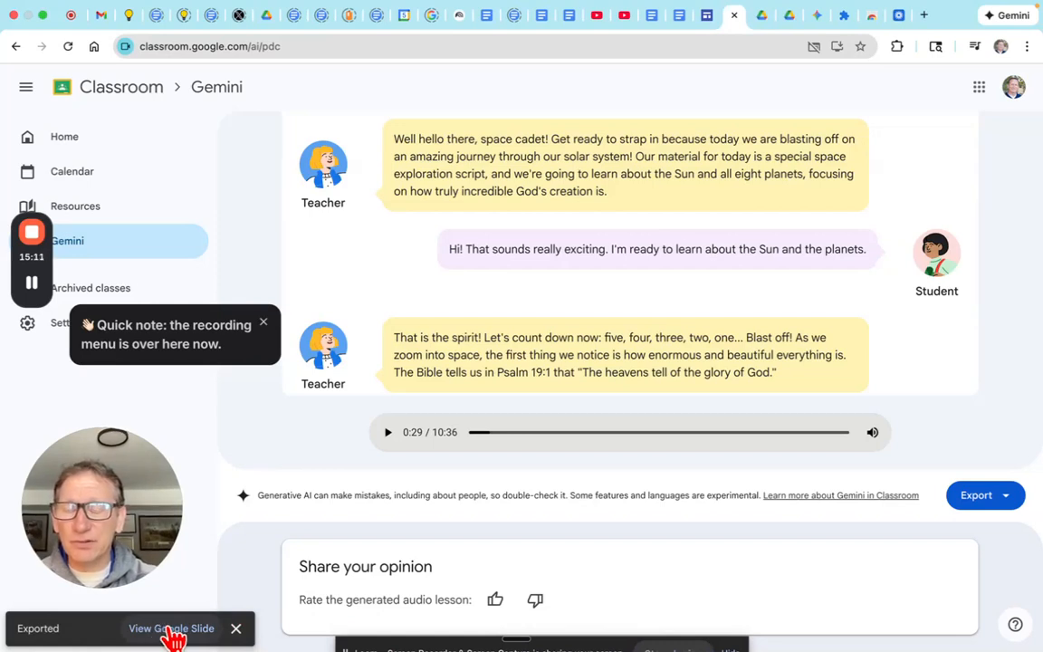
- Open the exported Google Slides presentation and delete its "Role: You are a..." title slide
click(172, 637)
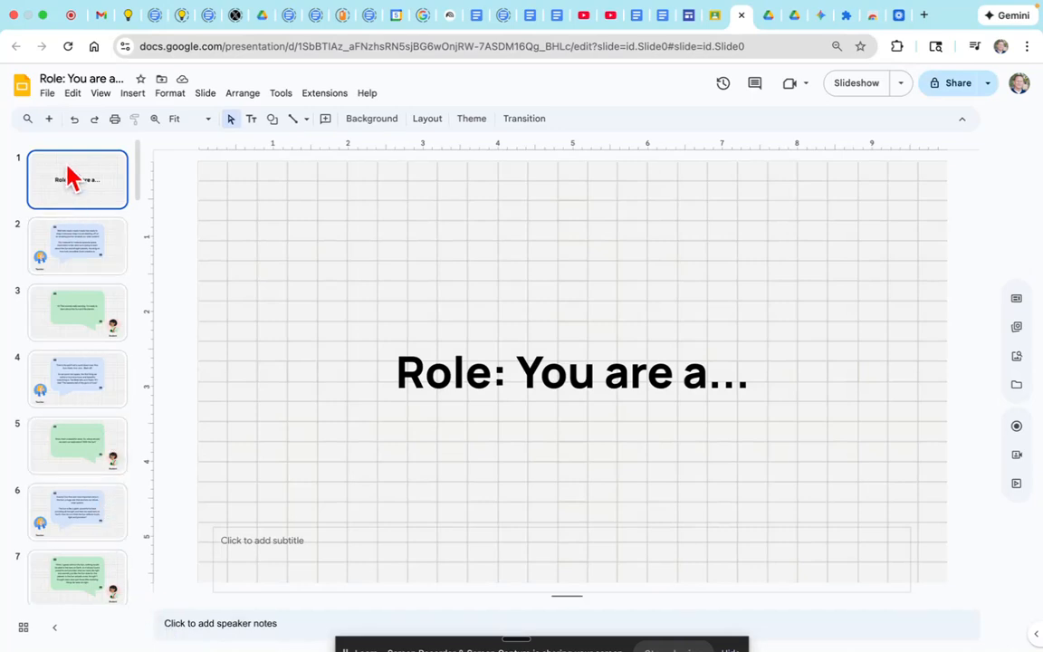
key(Delete)
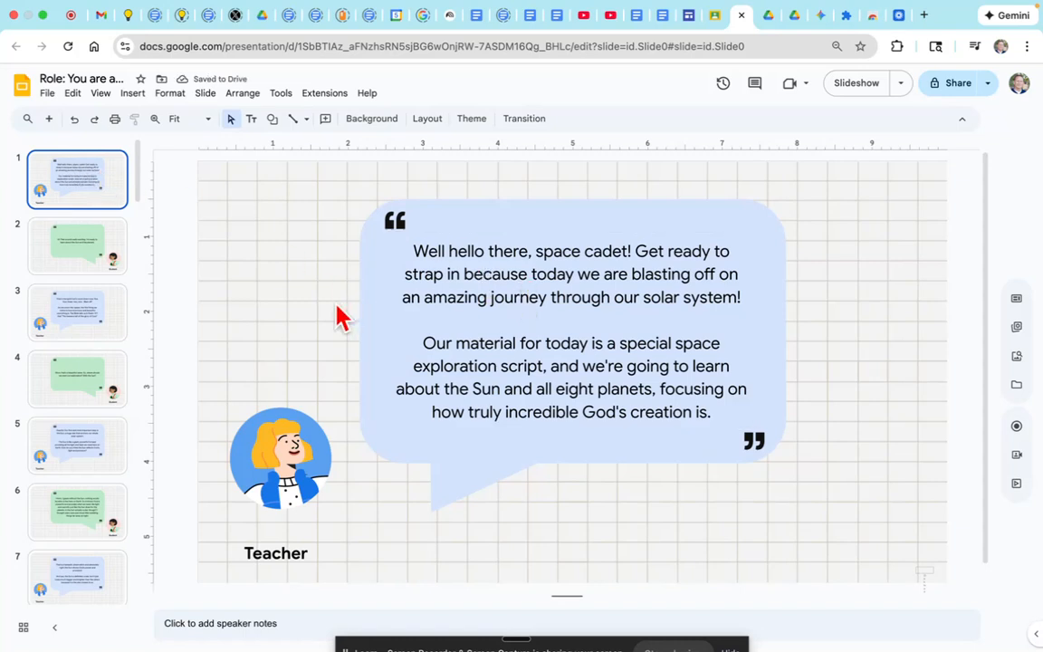
- Look through the first six teacher and student dialogue slides of the presentation, and return to the audio lesson in Google Classroom
click(92, 254)
click(93, 330)
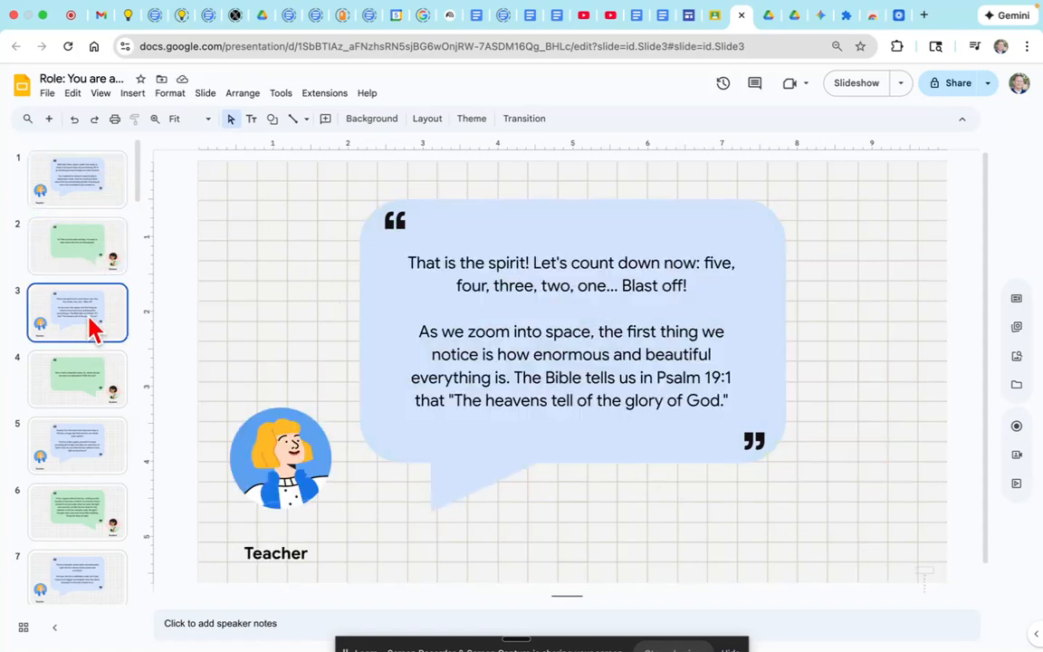
click(89, 387)
click(91, 457)
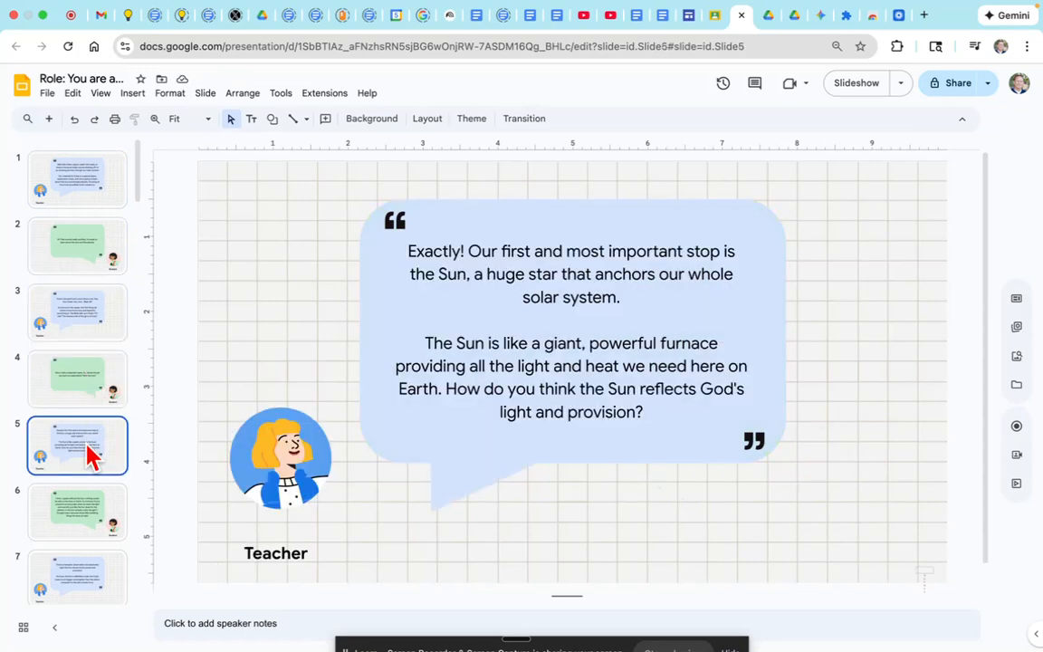
click(92, 520)
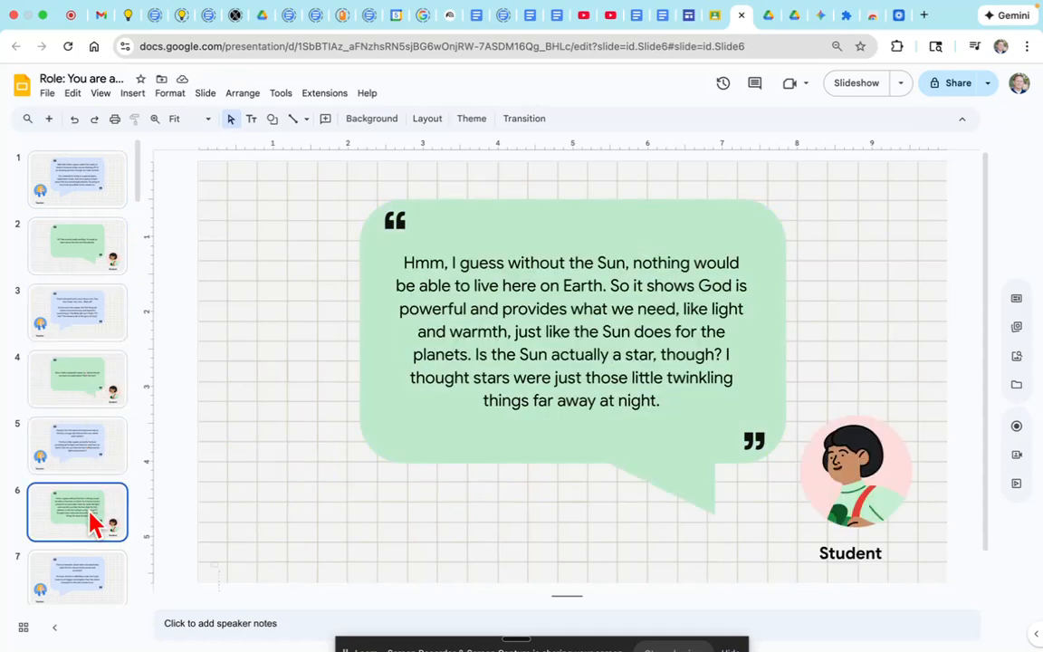
click(72, 192)
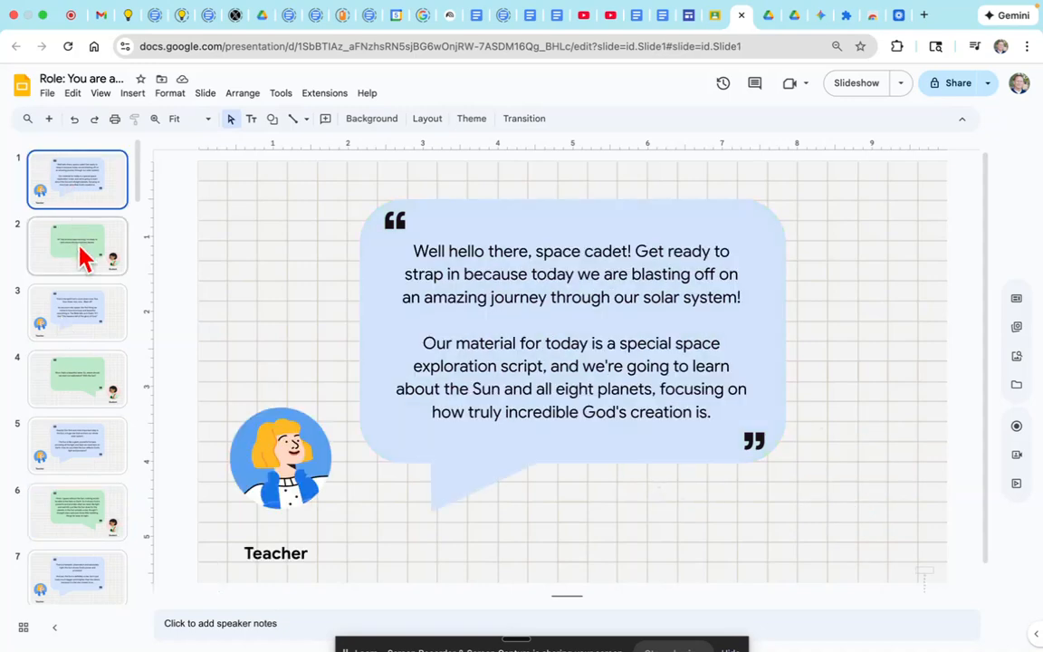
click(83, 258)
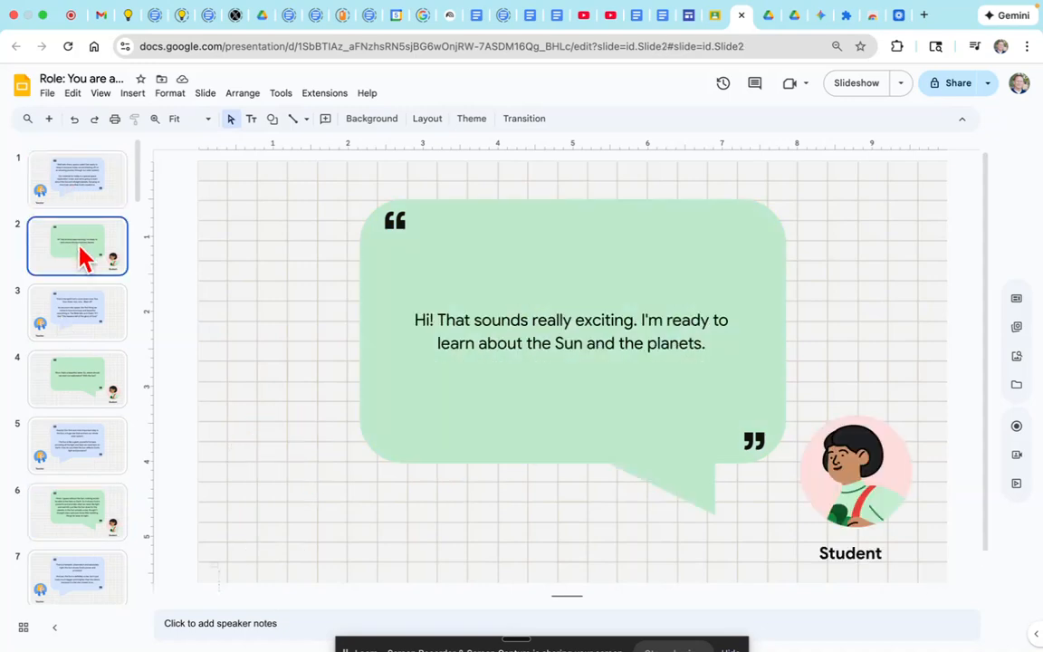
click(92, 380)
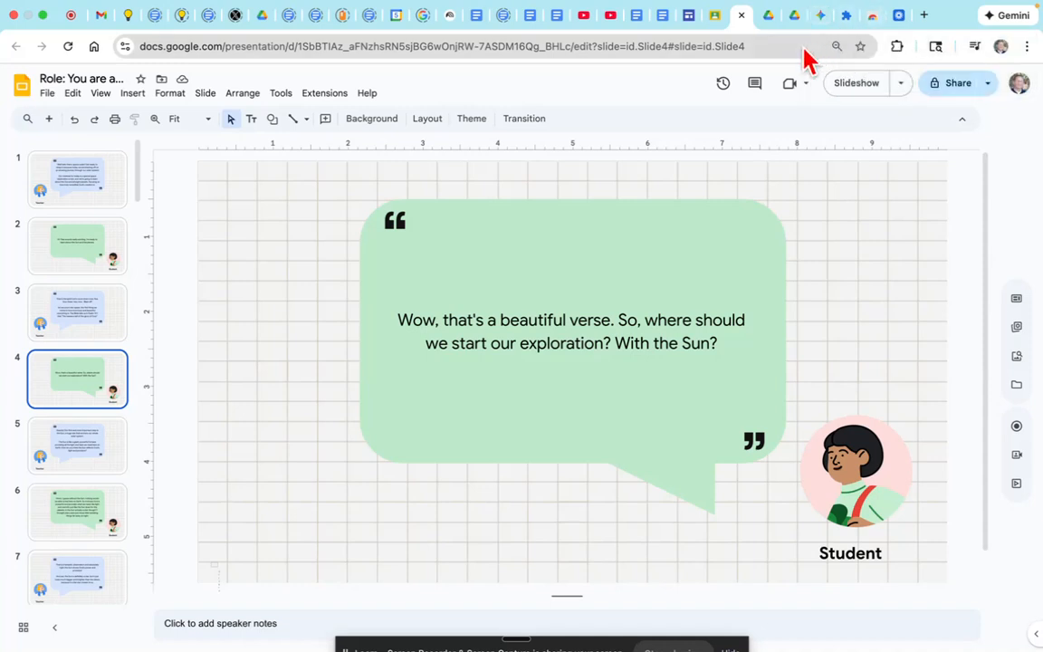
click(715, 16)
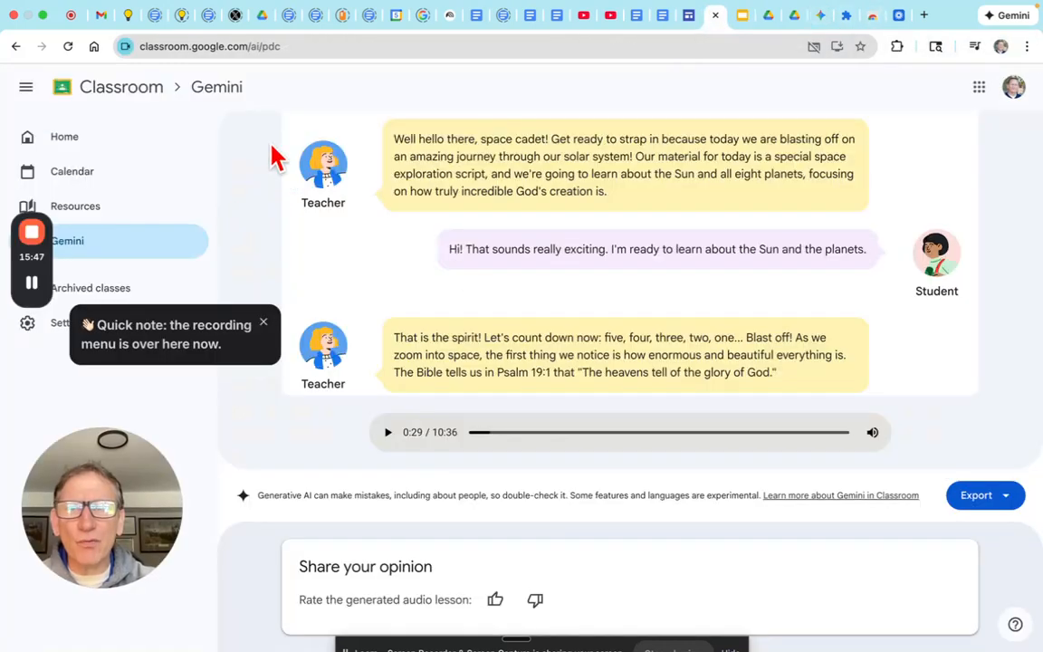